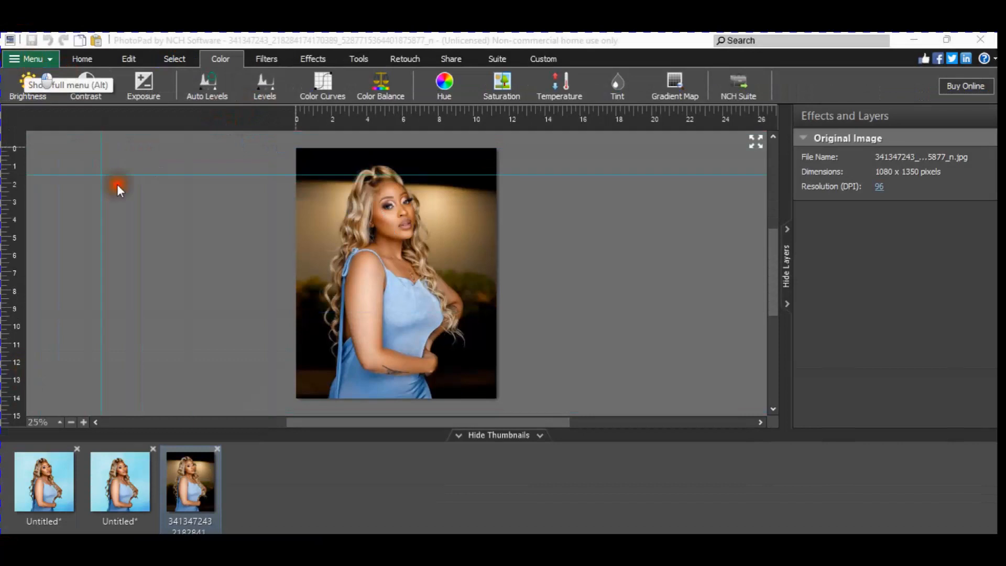
Step: Close the first untitled blue-background portrait project without saving it
click(84, 59)
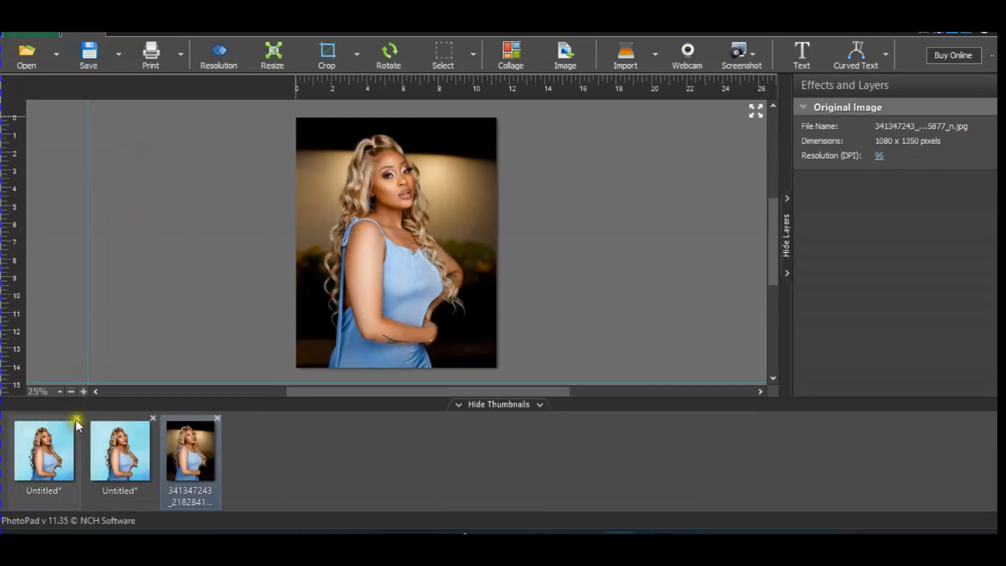
click(59, 434)
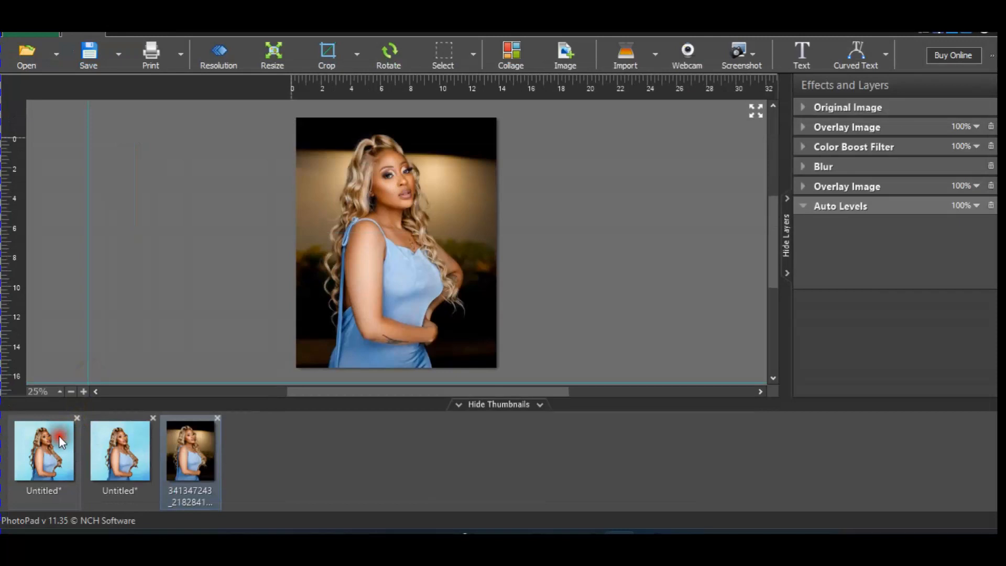
click(77, 418)
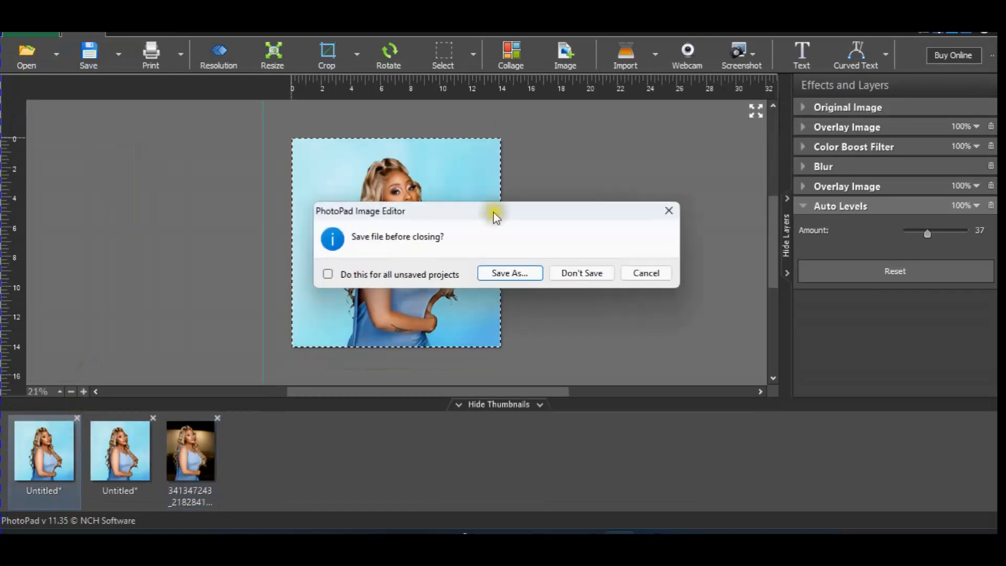
click(585, 274)
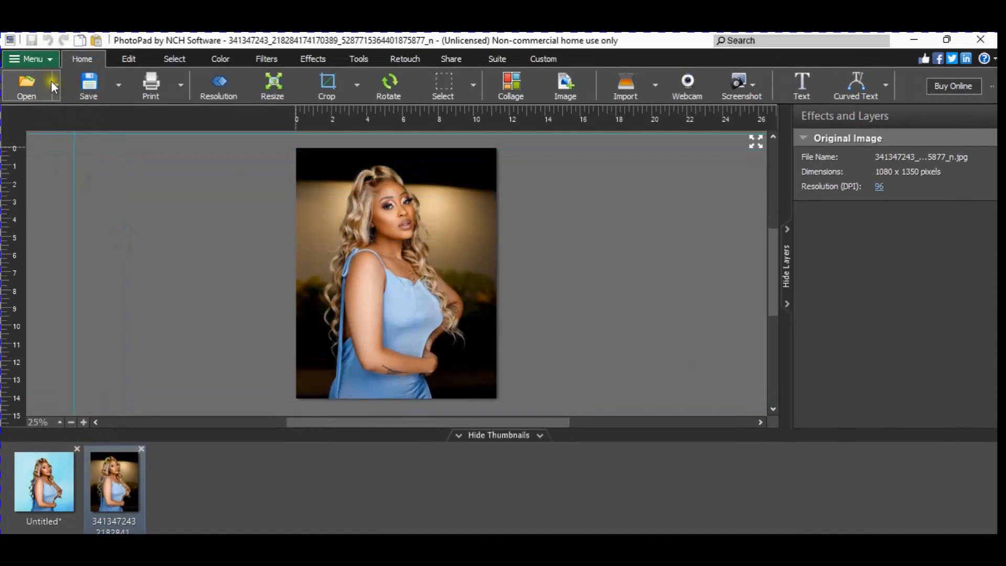
Step: Create a new blank image with the preset size 1080p - 1920 x 1080 and a white background colour
click(41, 56)
mouse_move(57, 81)
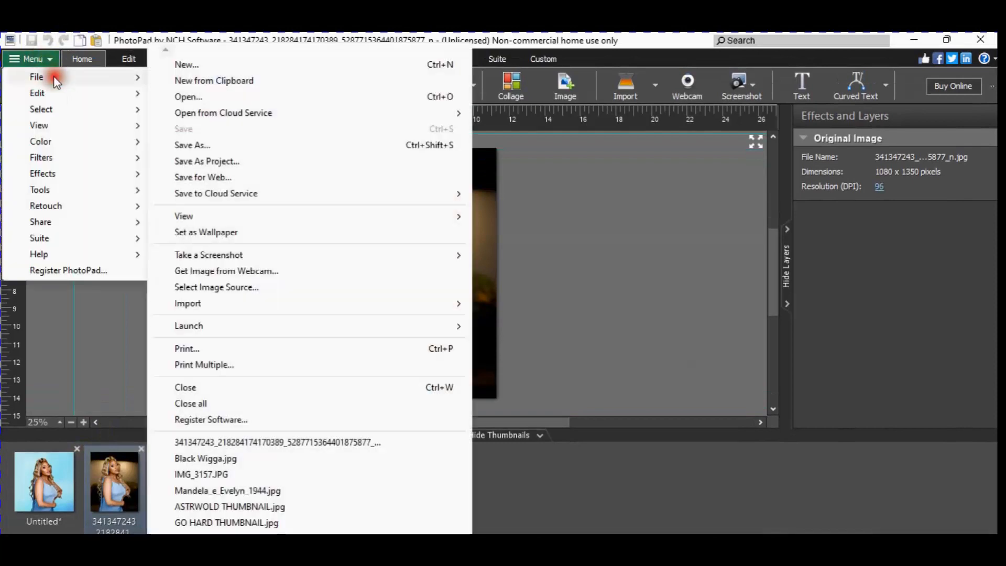
click(212, 65)
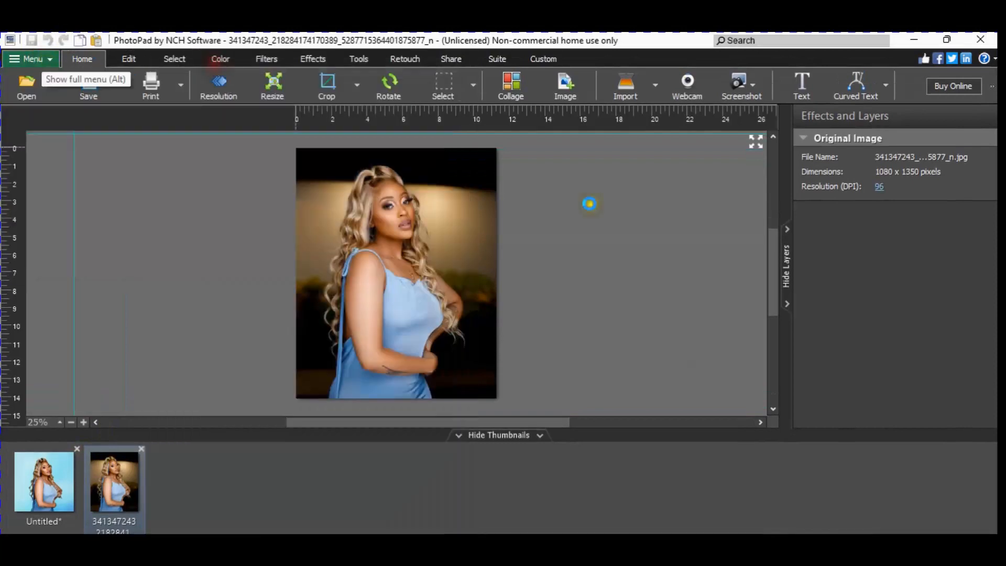
text(1350)
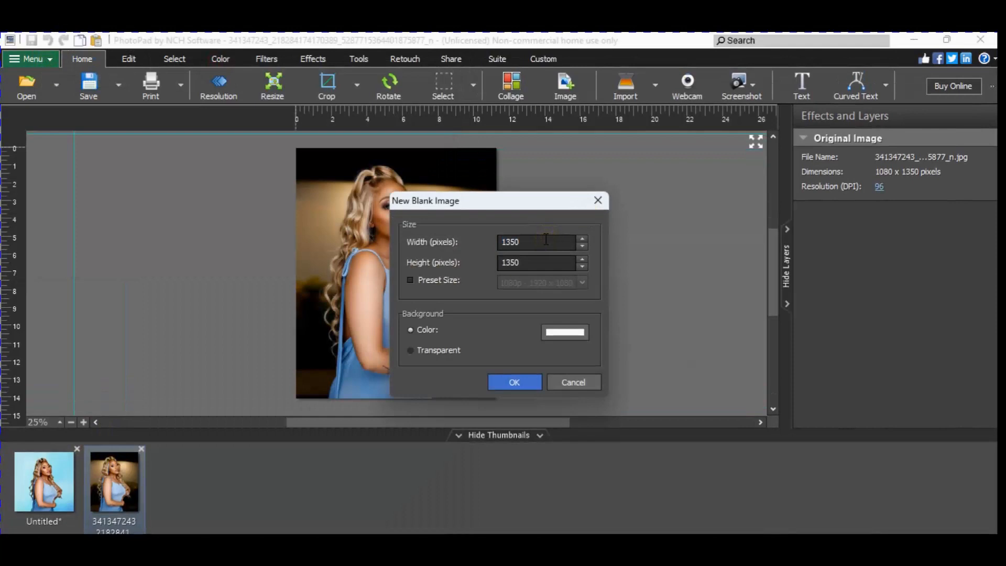
click(413, 278)
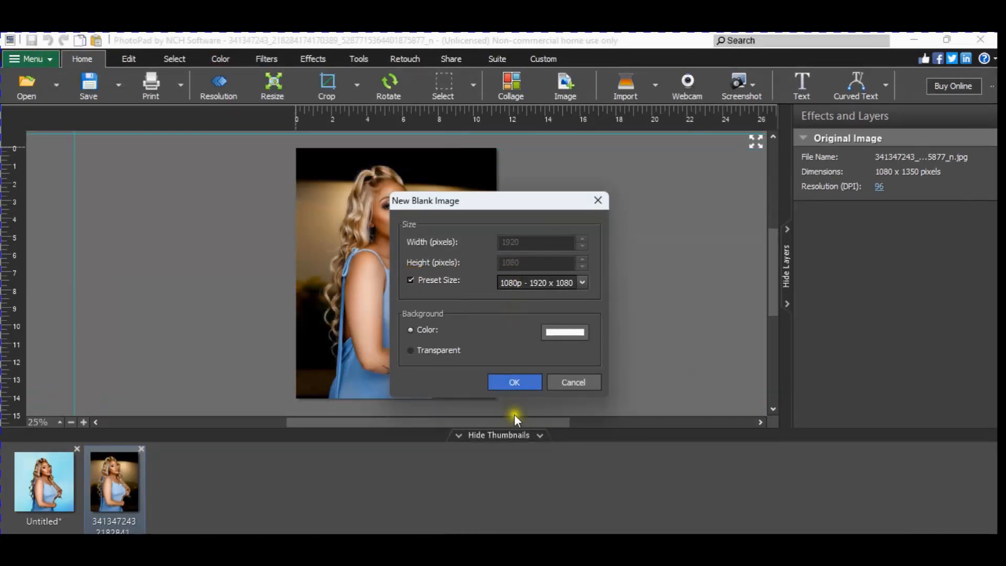
click(514, 381)
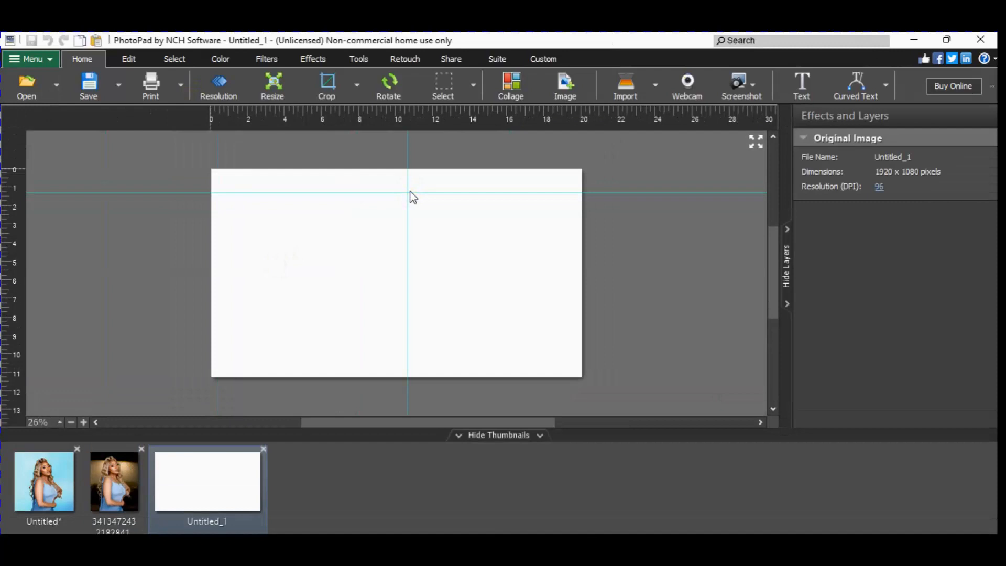
click(276, 197)
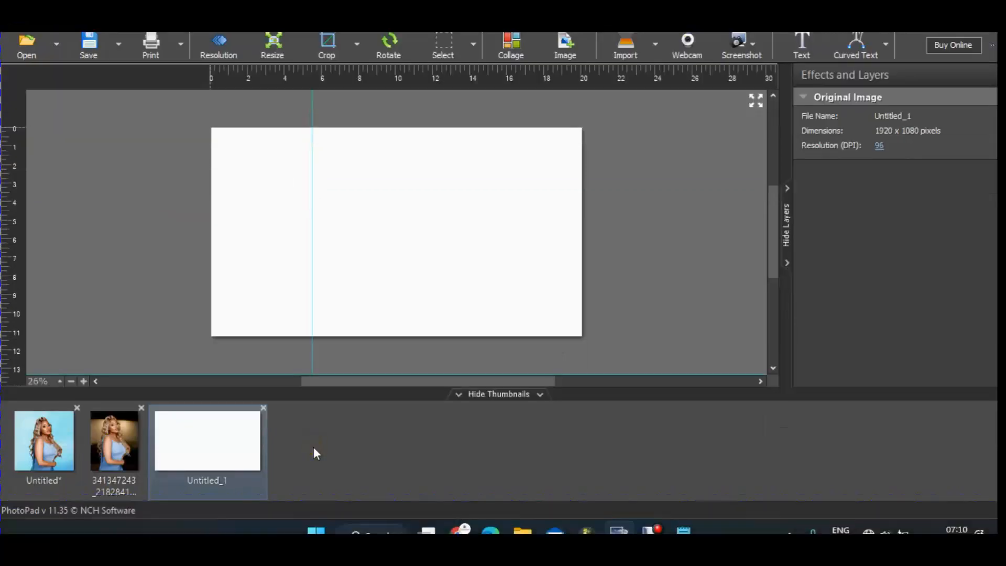
Step: Paste the clipboard screenshot as a new project and try to make a rectangular selection in it
right_click(314, 447)
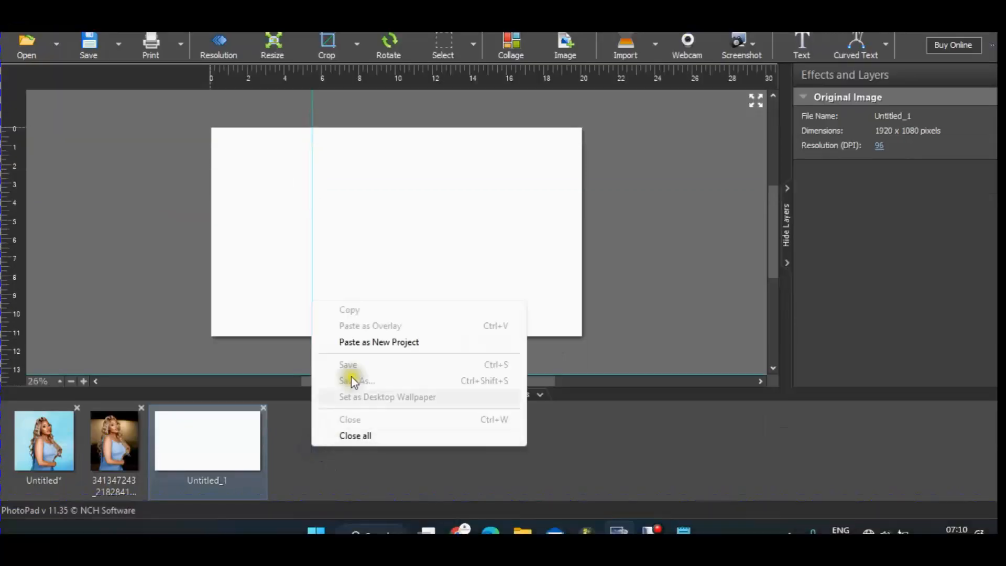
click(373, 341)
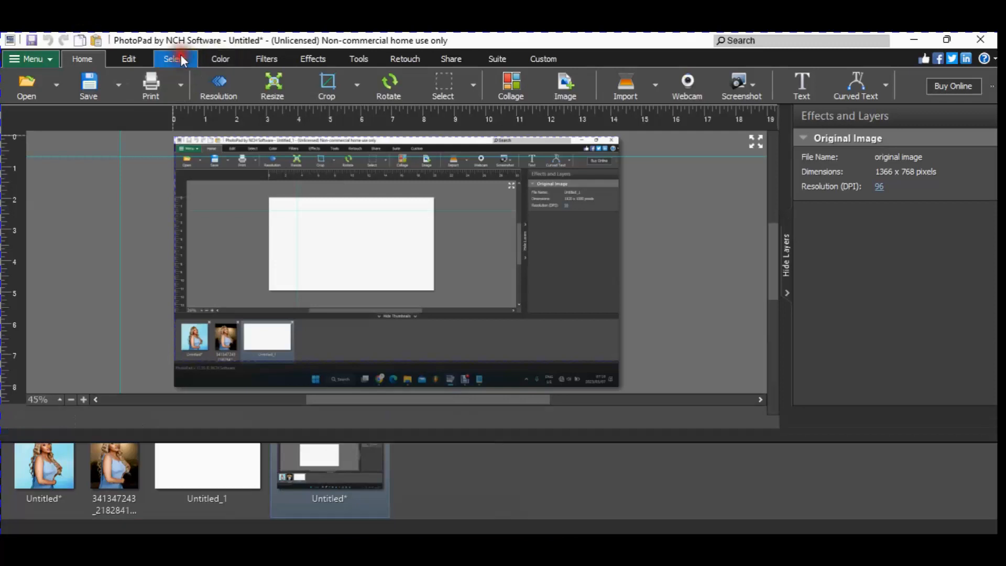
click(175, 59)
click(178, 83)
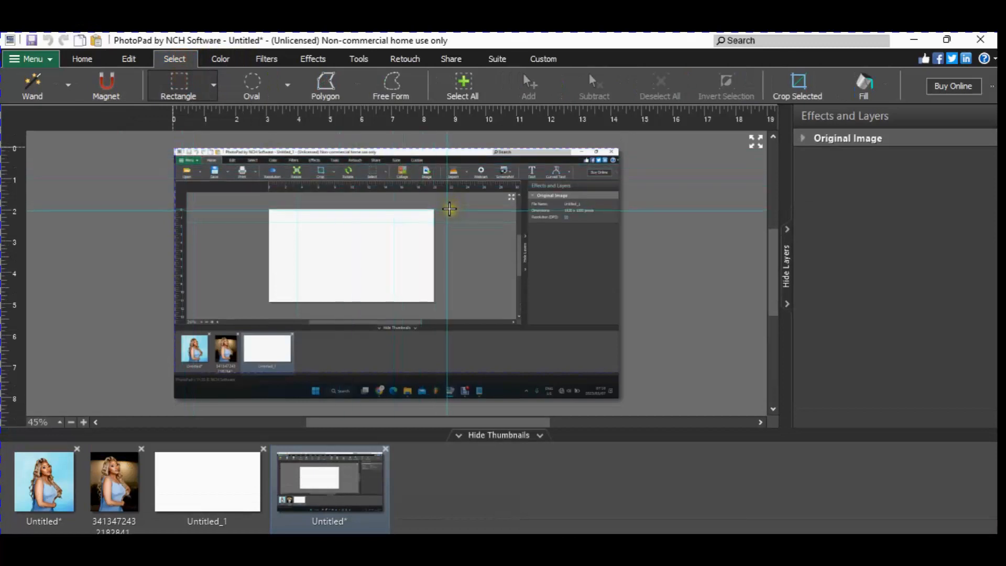
drag(449, 209, 557, 229)
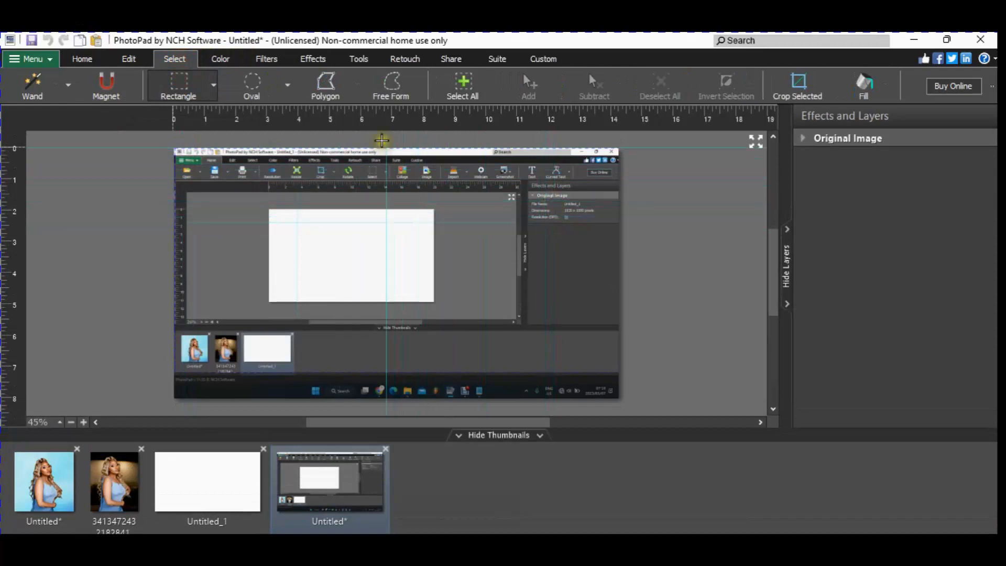
Step: Display the full gallery of additional effects and paste its screenshot as a new project
click(310, 60)
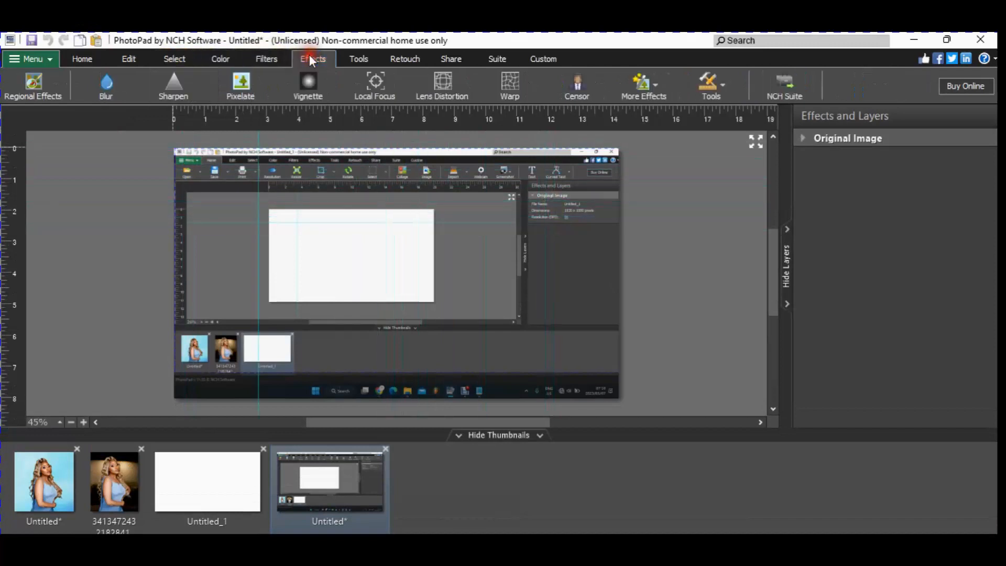
click(663, 90)
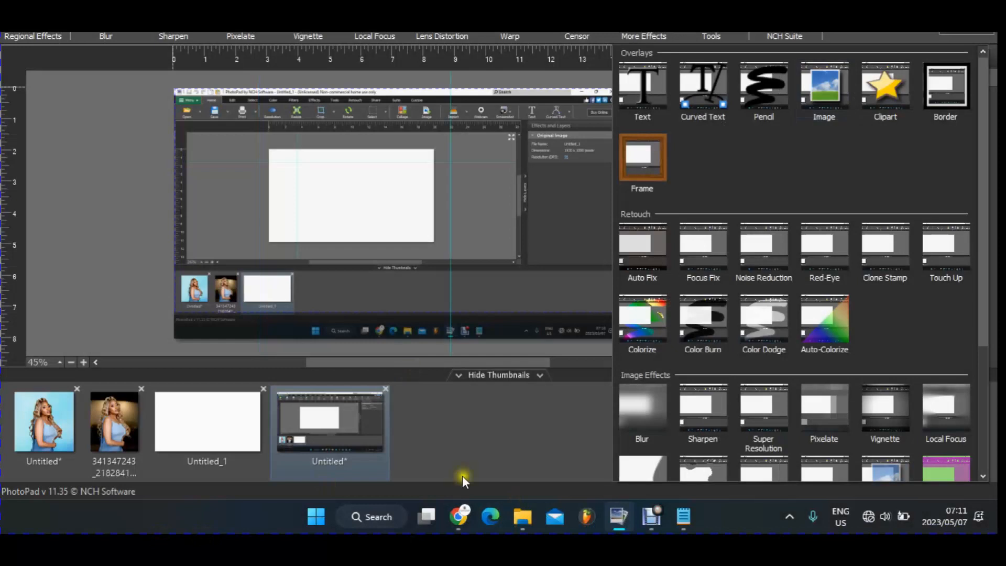
click(472, 425)
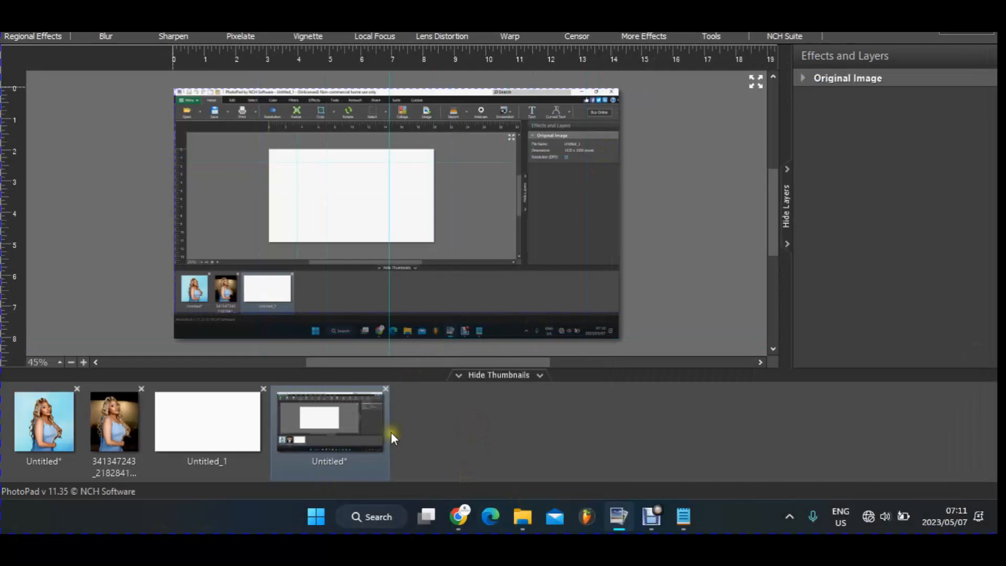
key(ctrl+shift+v)
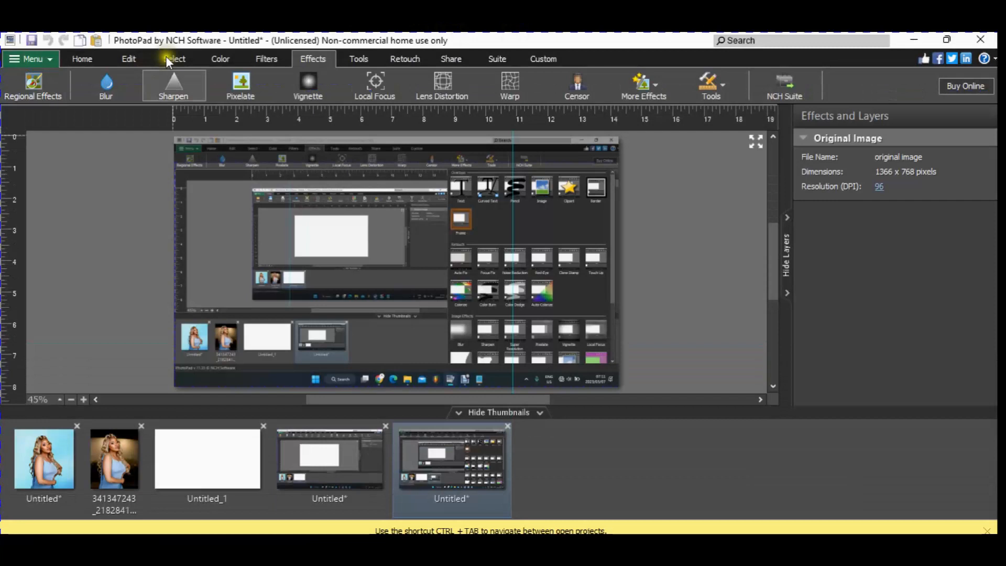
Step: Copy a rectangular selection around the Retouch and Image Effects thumbnails in the pasted gallery screenshot
click(169, 61)
click(171, 80)
drag(449, 261, 539, 377)
right_click(543, 328)
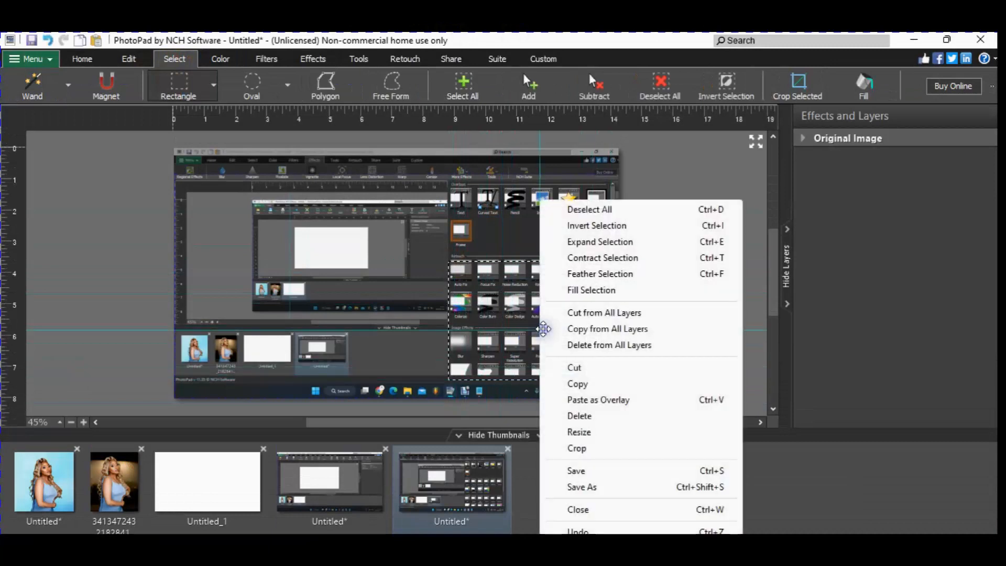
click(577, 384)
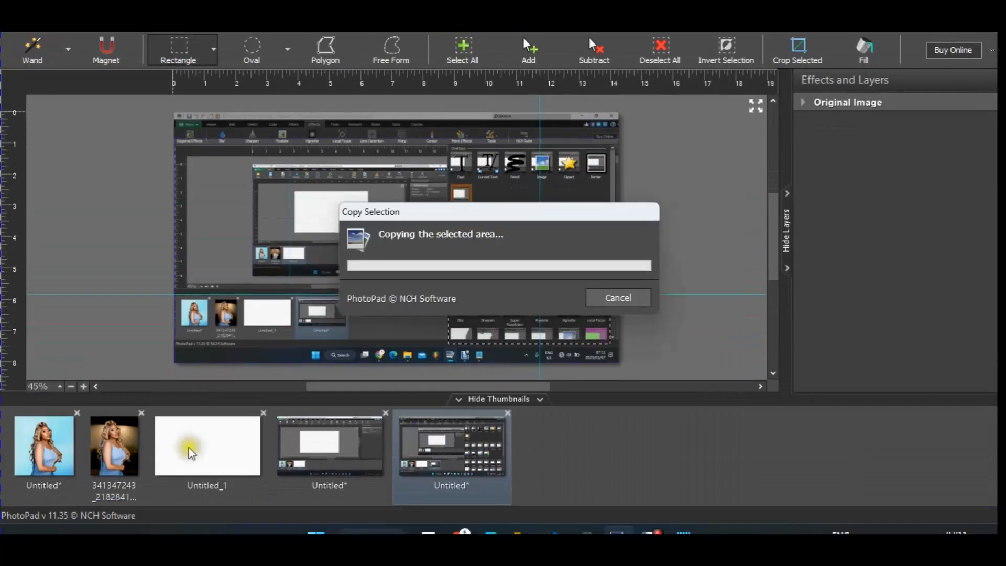
Step: Paste the copied thumbnails as an overlay on the blank Untitled_1 image and enlarge them past both sides of the canvas
click(193, 453)
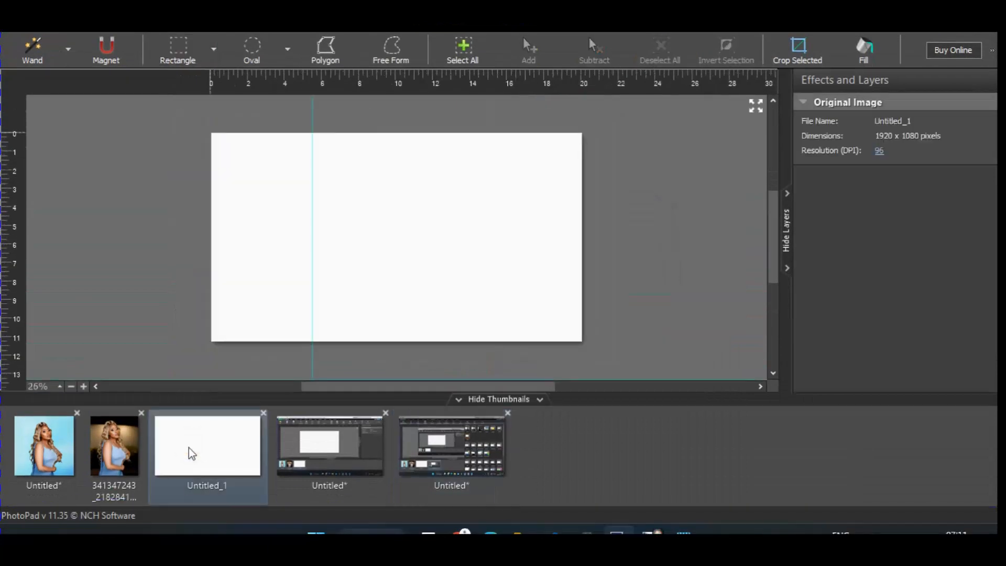
key(ctrl+v)
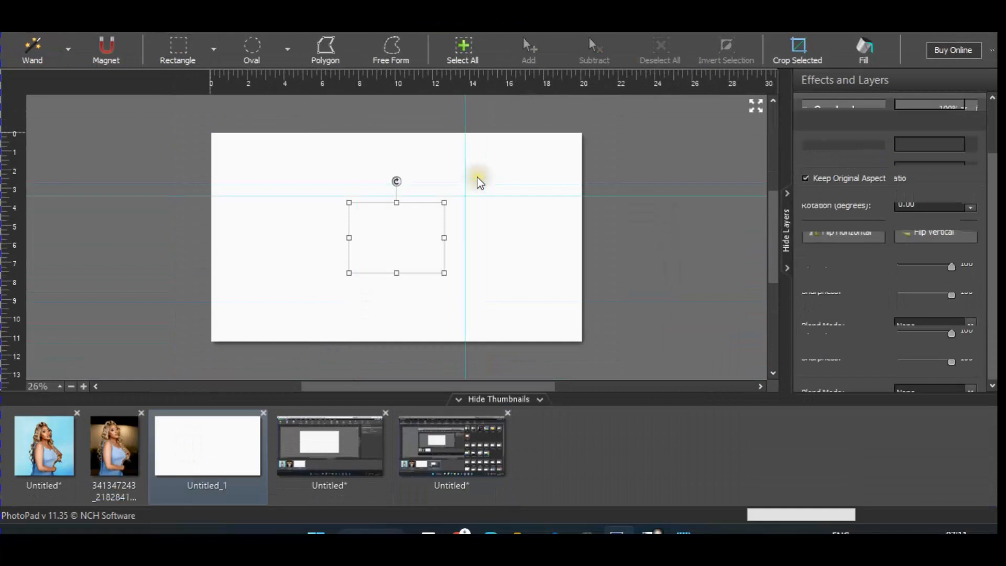
drag(450, 230, 603, 234)
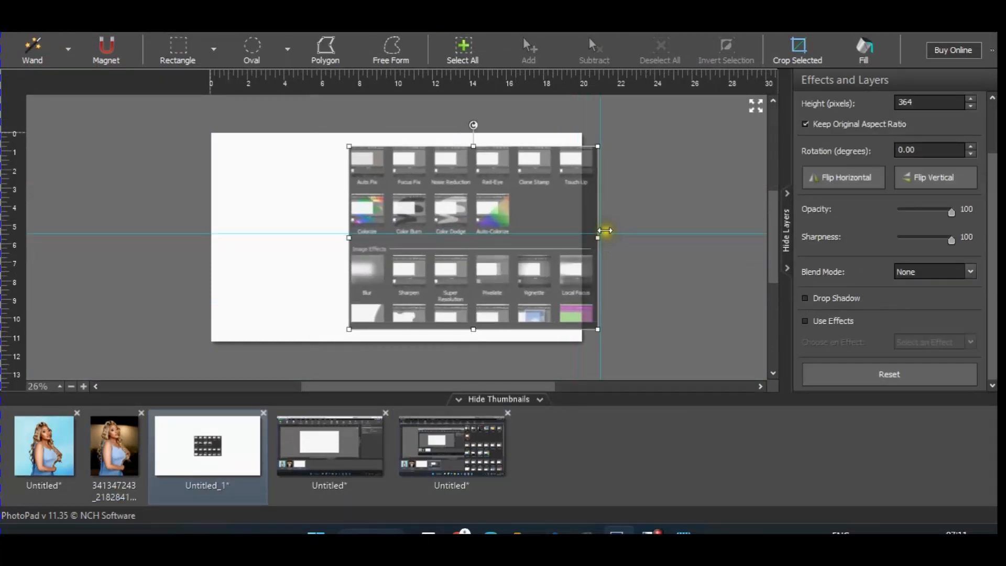
drag(349, 237, 191, 236)
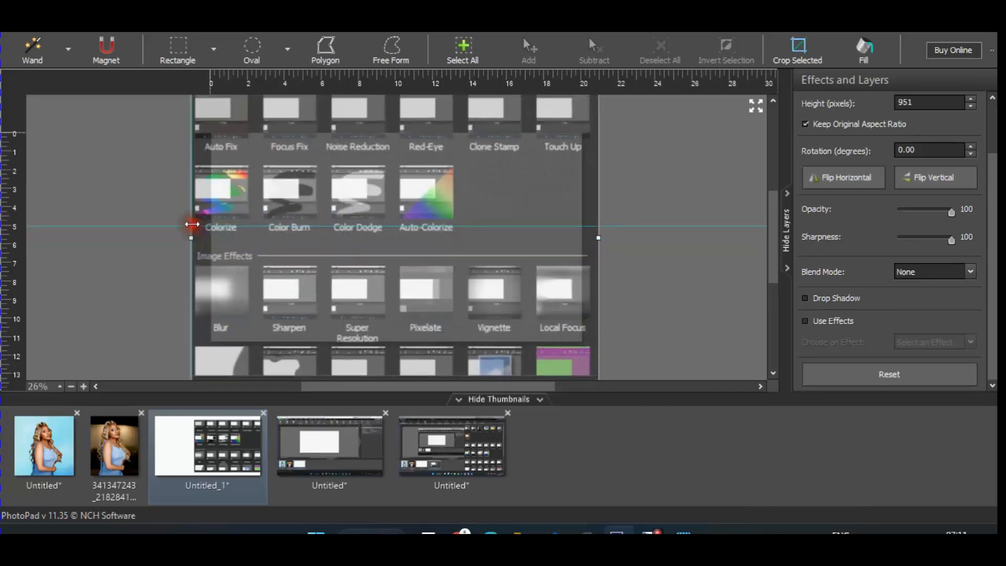
Step: Display the additional effects gallery for the dark-background portrait and paste its screenshot as a new project
click(130, 430)
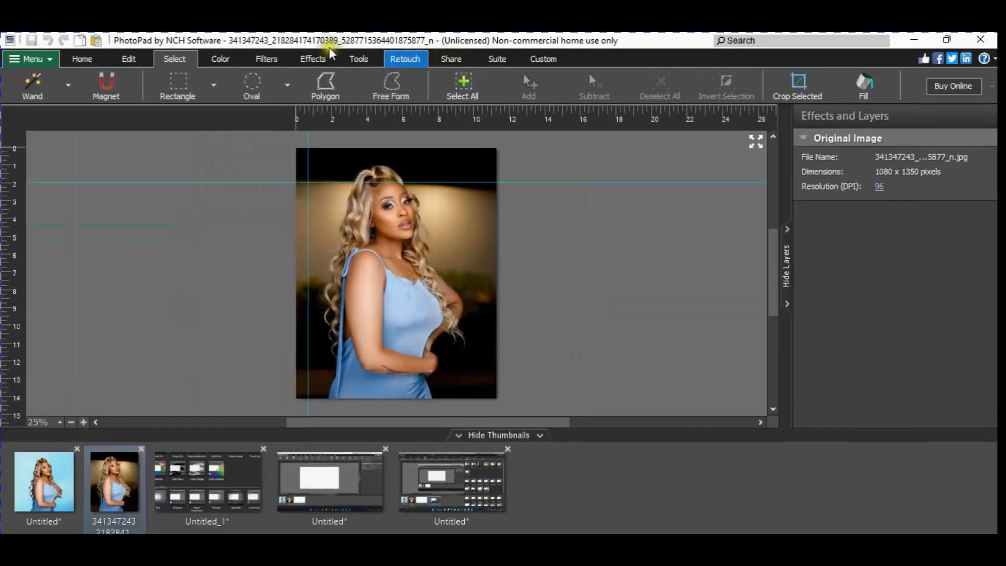
click(311, 61)
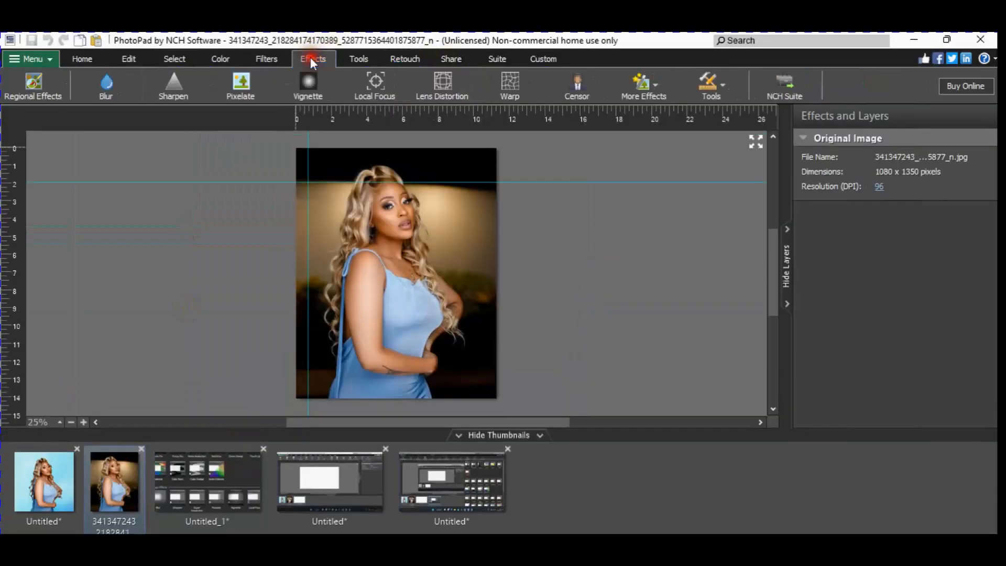
click(660, 89)
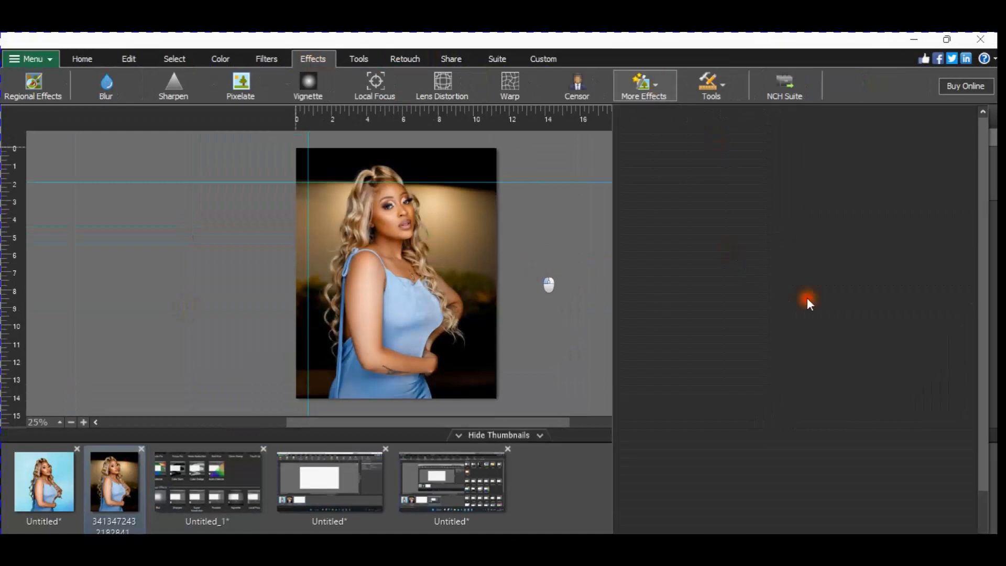
click(807, 303)
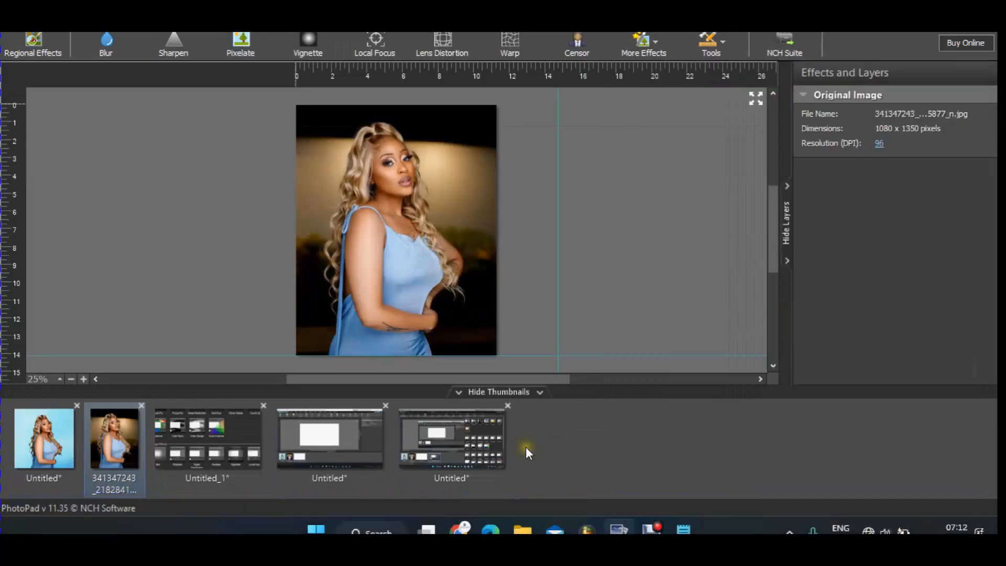
right_click(526, 446)
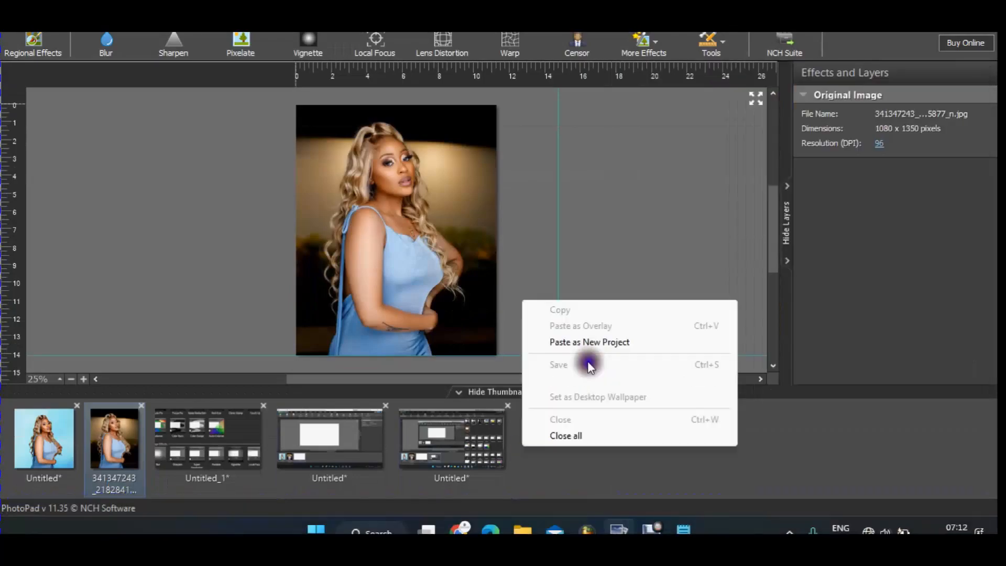
click(592, 340)
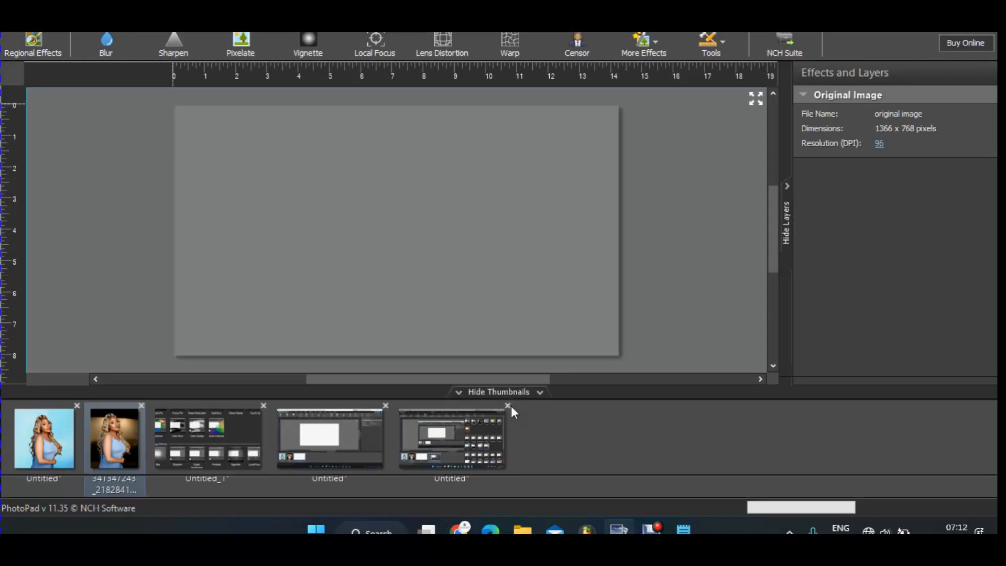
Step: Close the earlier effects gallery screenshot made from the blank image without saving it
click(510, 405)
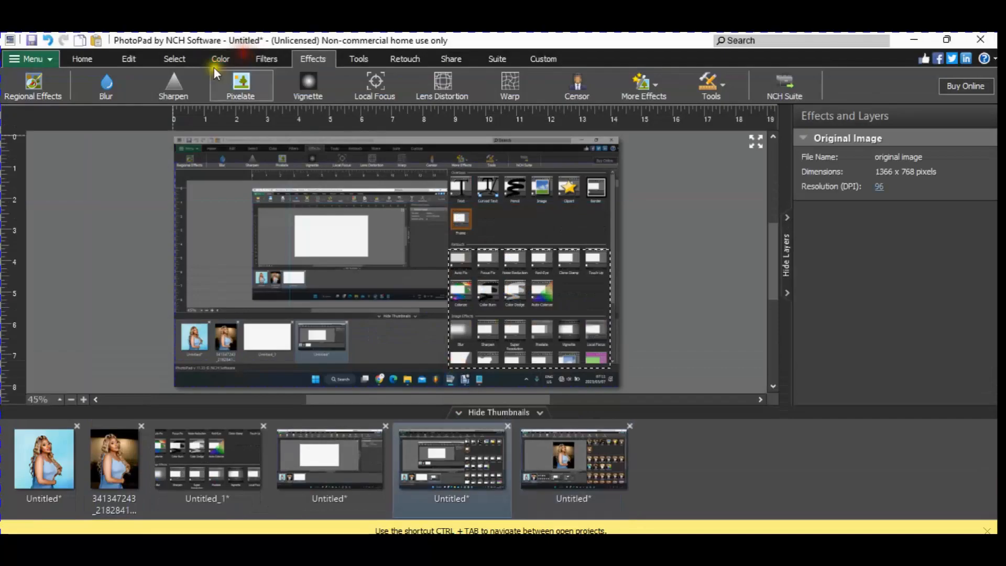
click(184, 57)
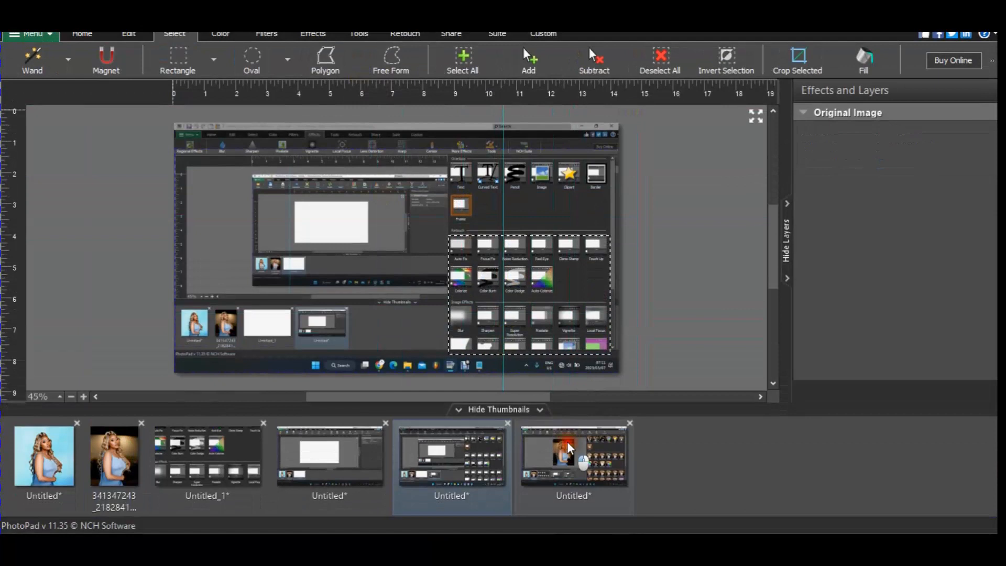
click(570, 448)
click(509, 423)
click(460, 280)
click(580, 279)
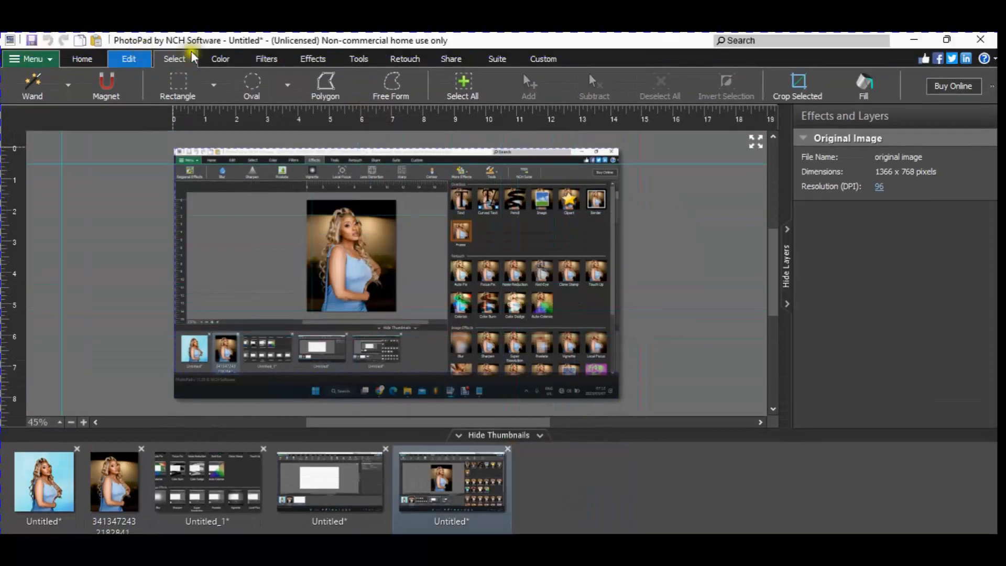
Step: Copy a rectangular selection around the Retouch and Image Effects thumbnails in the dark-background portrait's gallery screenshot
click(183, 79)
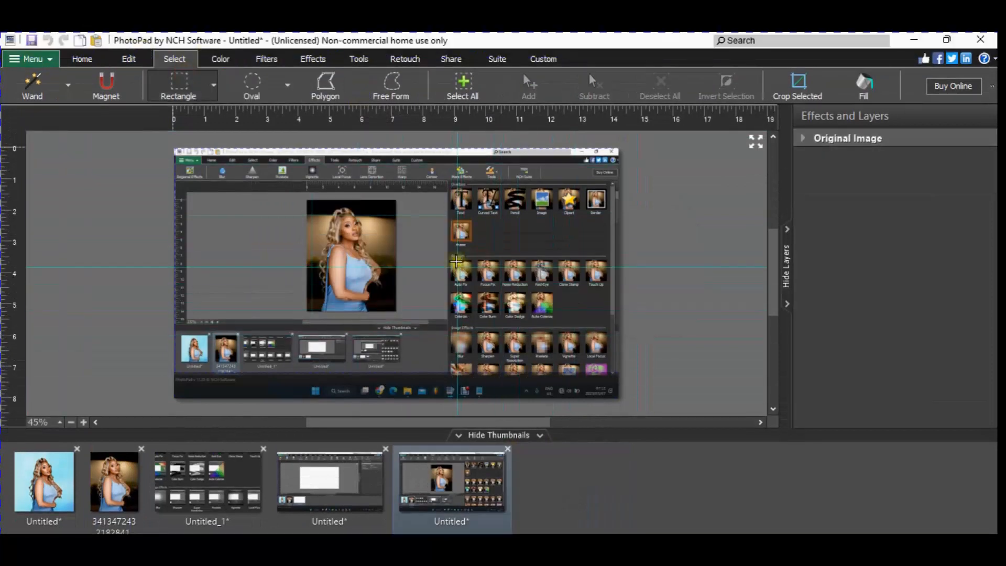
drag(451, 261, 611, 373)
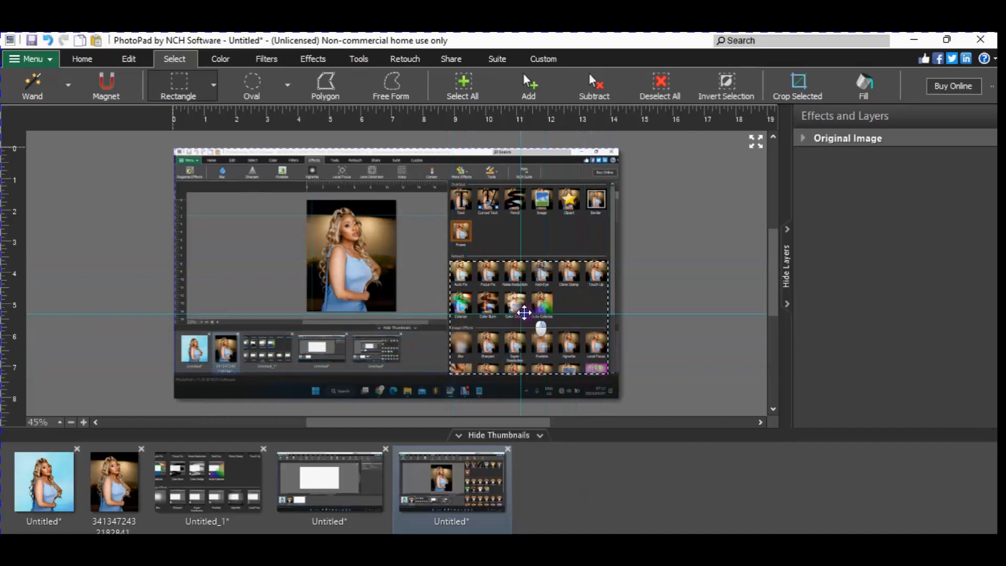
right_click(520, 314)
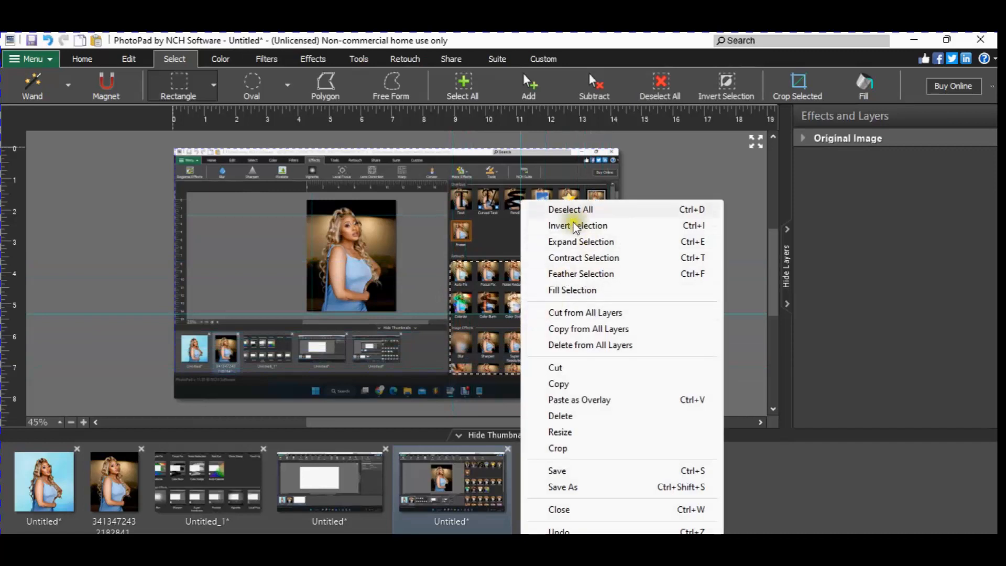
click(568, 385)
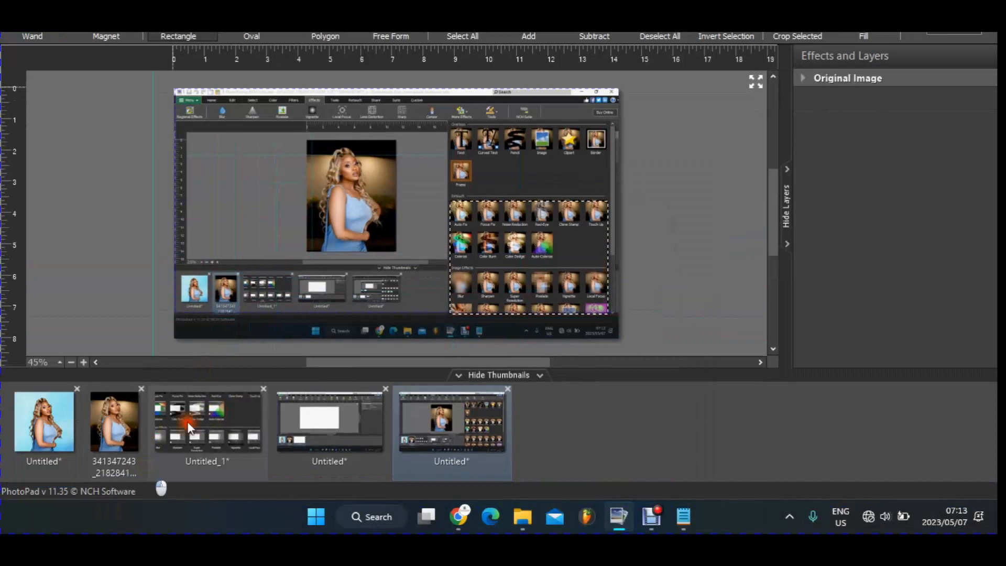
Step: Replace the overlay on the Untitled_1 image with the copied portrait thumbnails and enlarge them to about 2103 x 1500 pixels
click(158, 469)
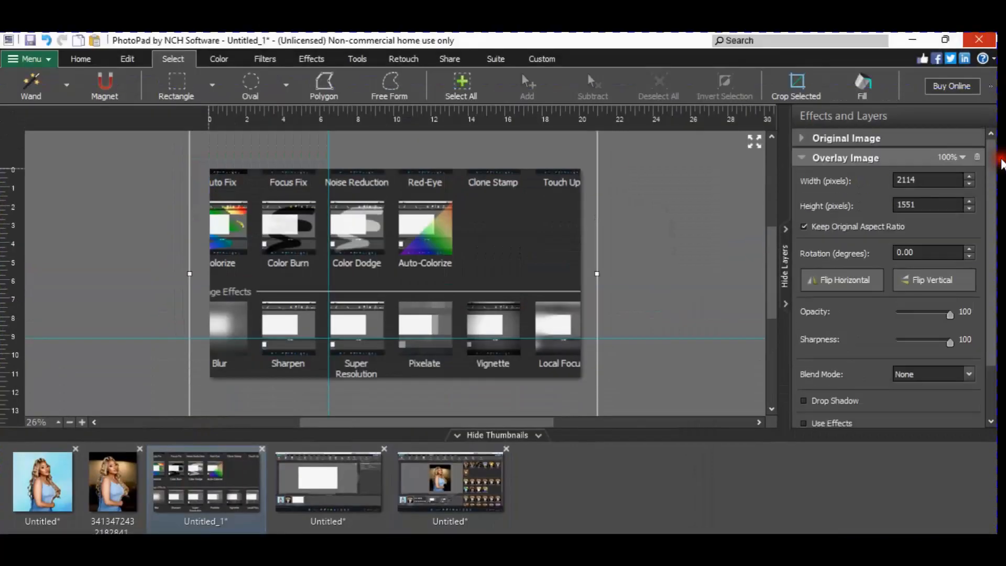
click(985, 157)
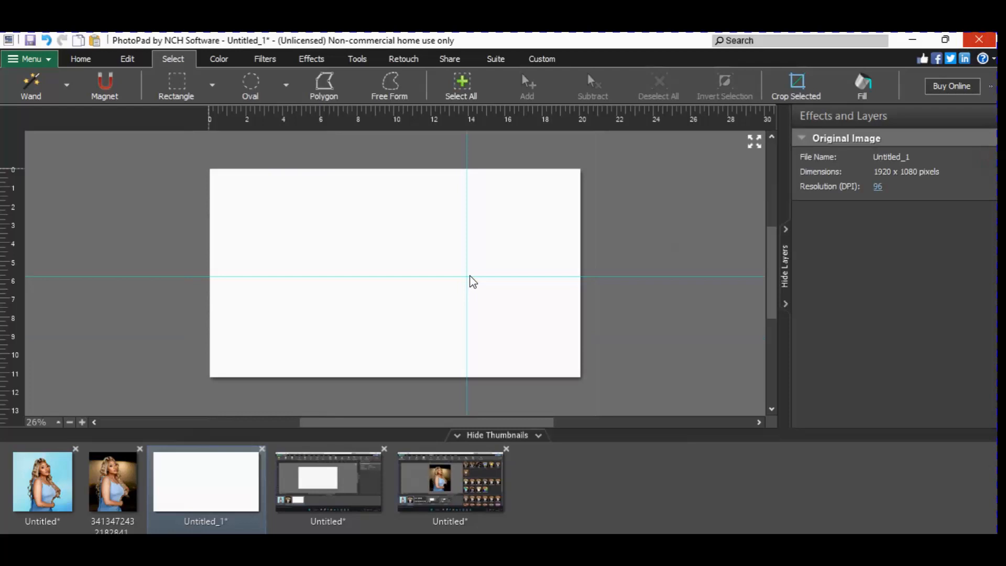
key(ctrl+v)
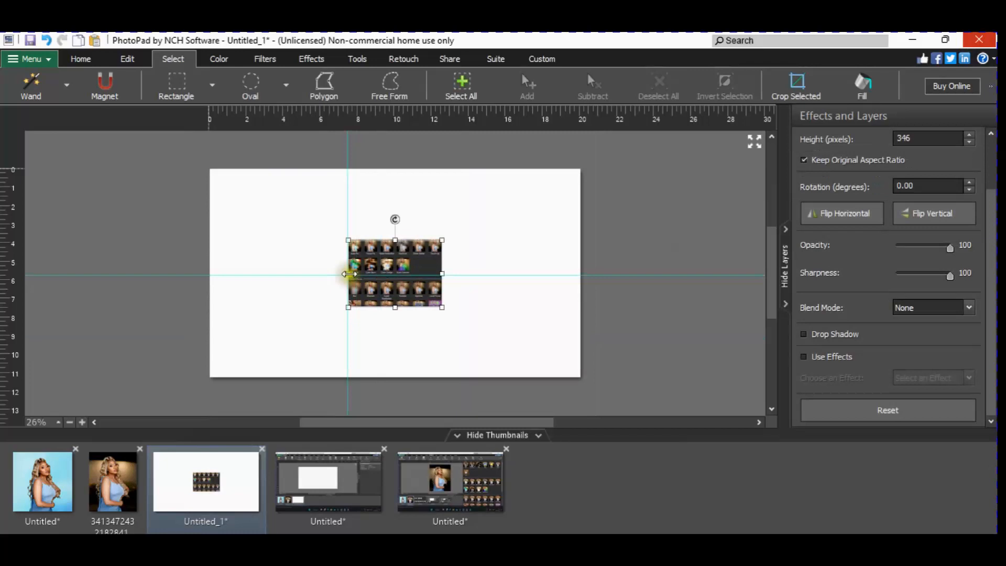
drag(348, 274, 202, 264)
drag(445, 266, 608, 272)
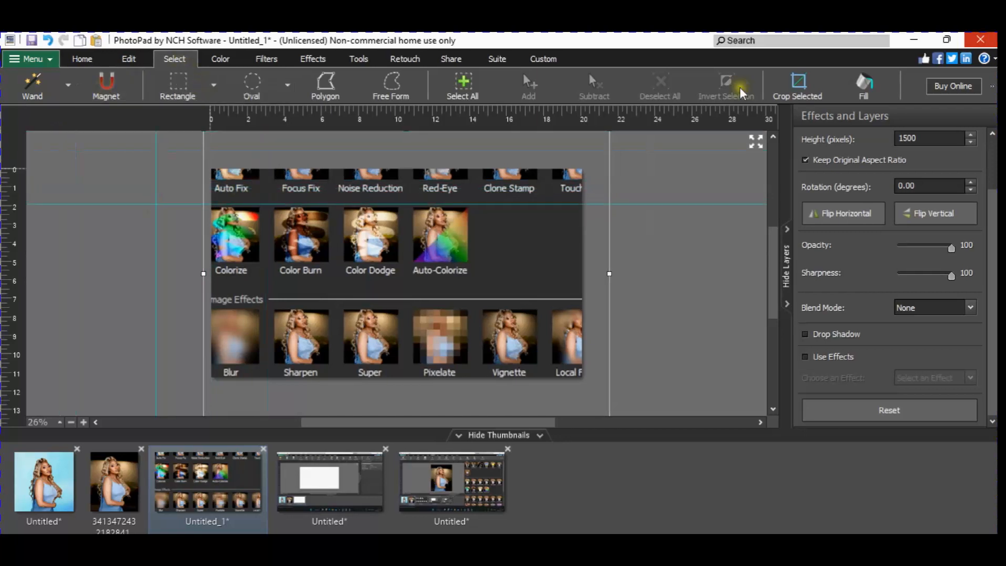
Step: Copy the whole Untitled_1 composition as the entire image and paste it as a new project
scroll(995, 149, up, 2)
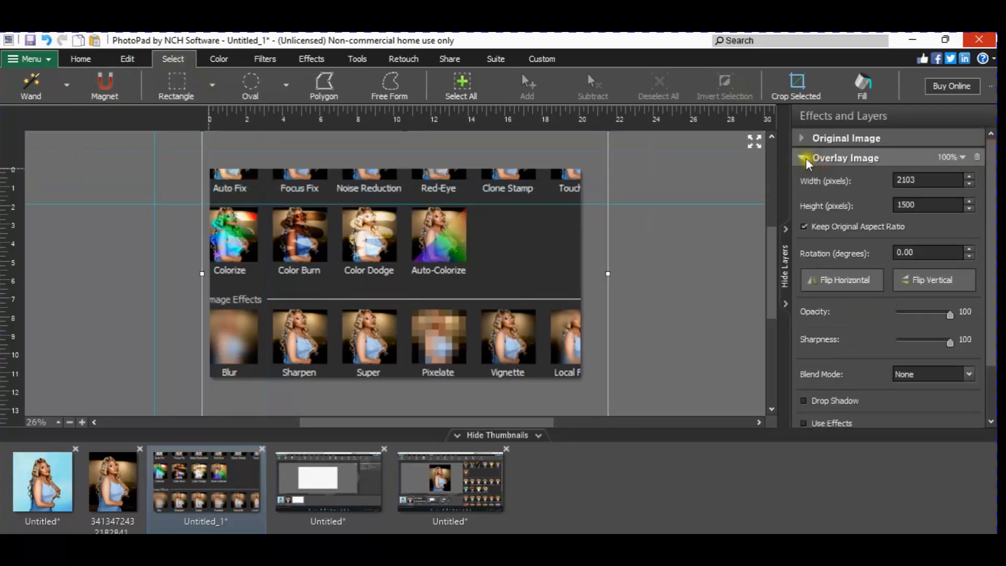
click(802, 158)
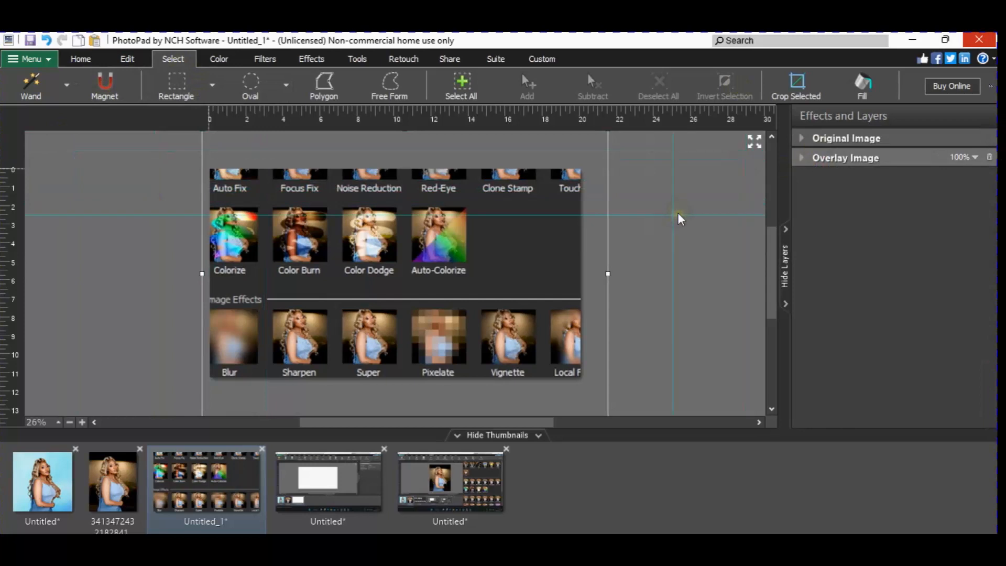
key(ctrl+a)
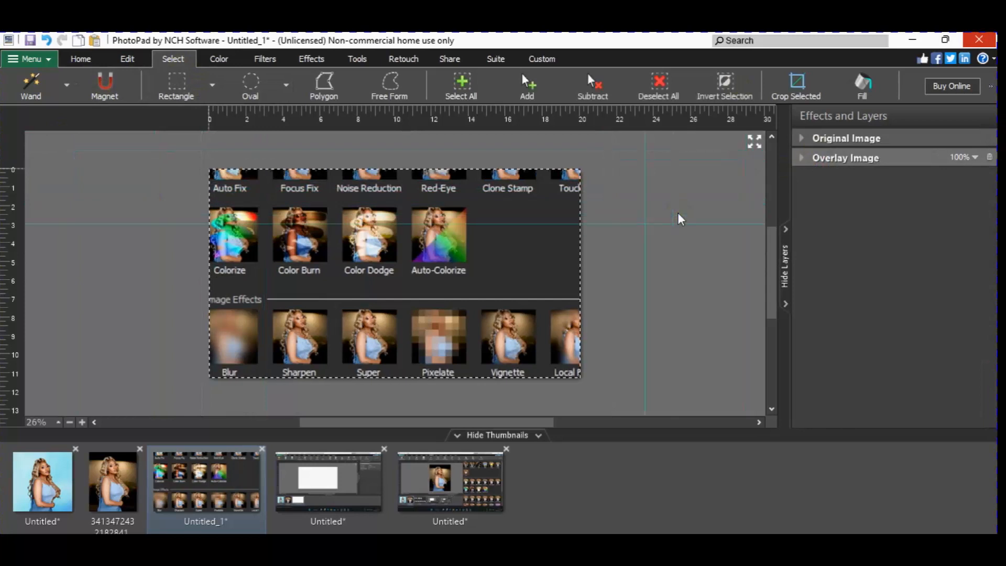
key(ctrl+c)
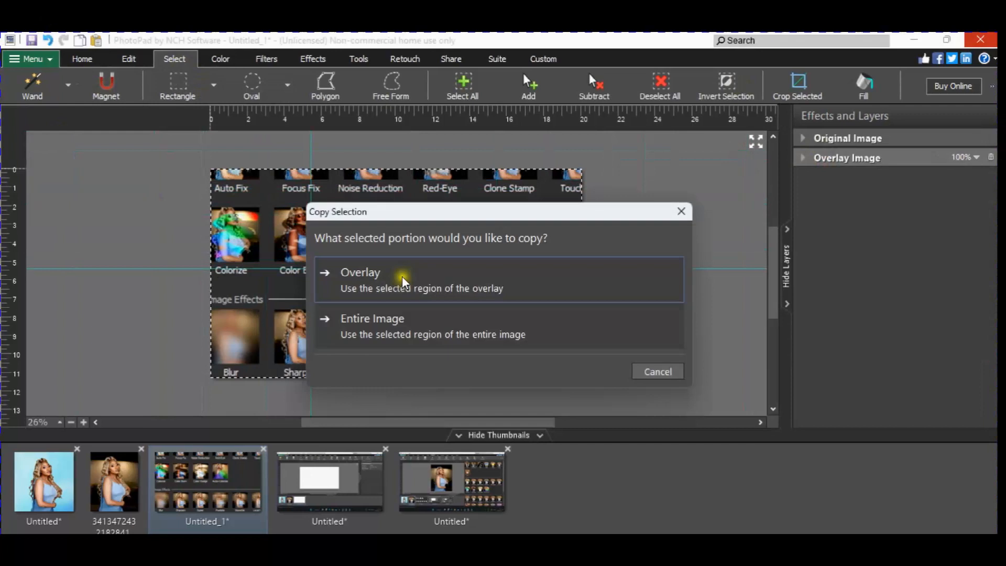
click(417, 331)
right_click(555, 486)
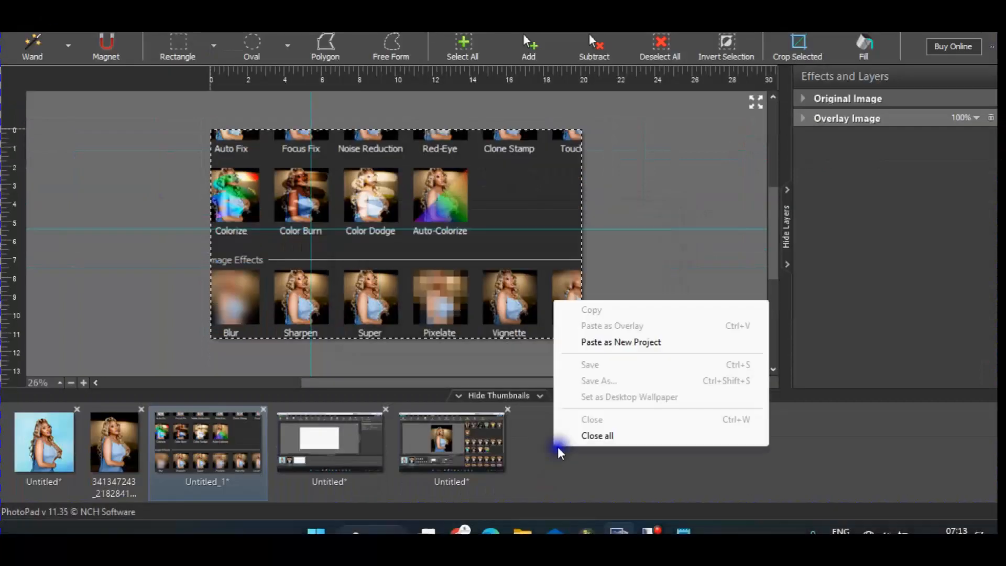
click(636, 342)
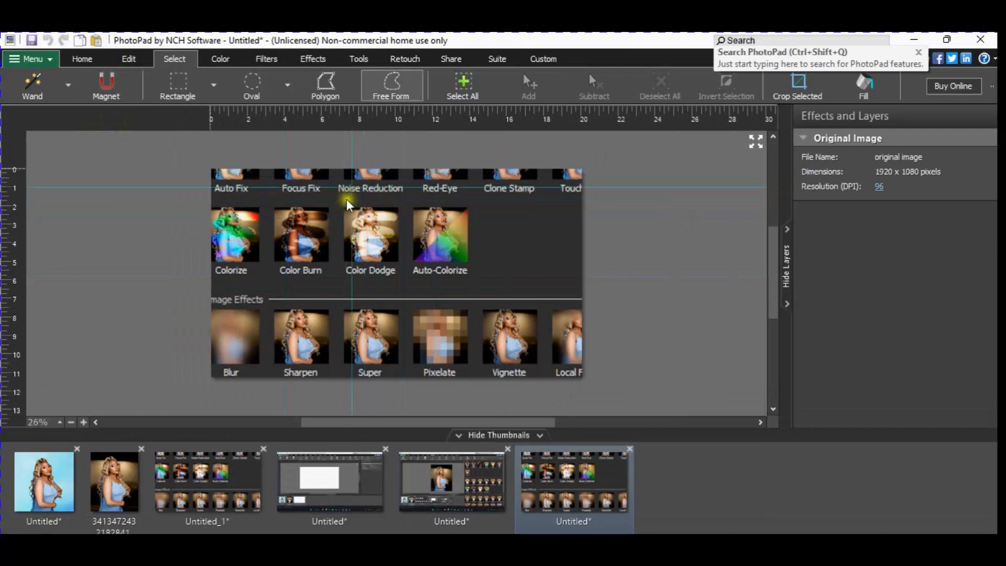
Step: Apply a Standard Blur with an amount of 38 to the pasted copy of the thumbnail composition
click(266, 55)
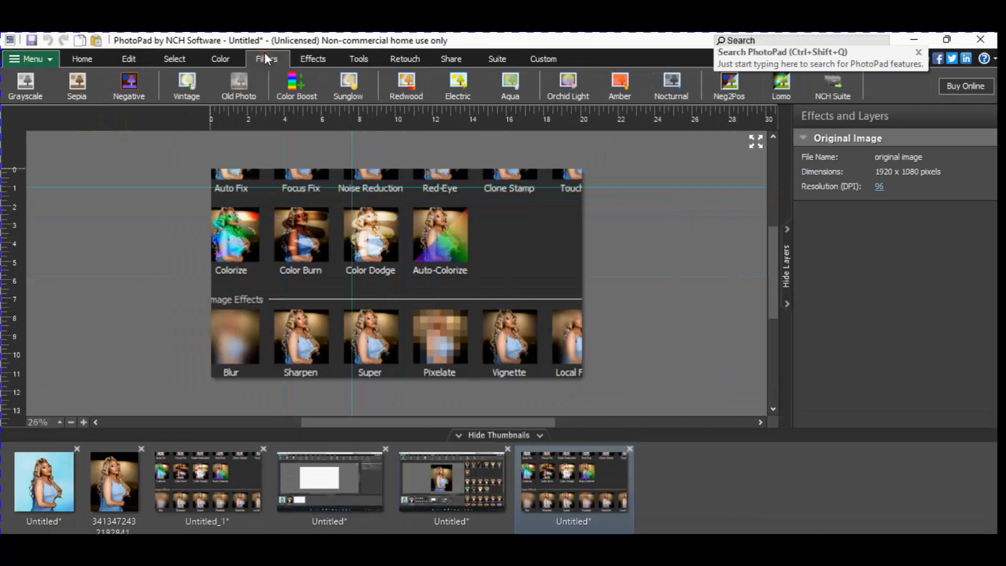
click(317, 59)
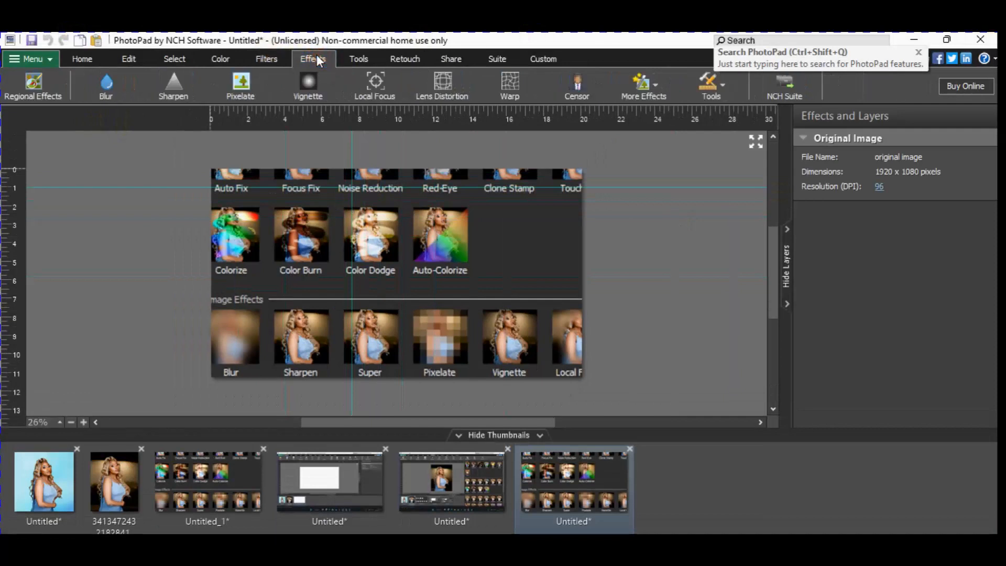
click(108, 95)
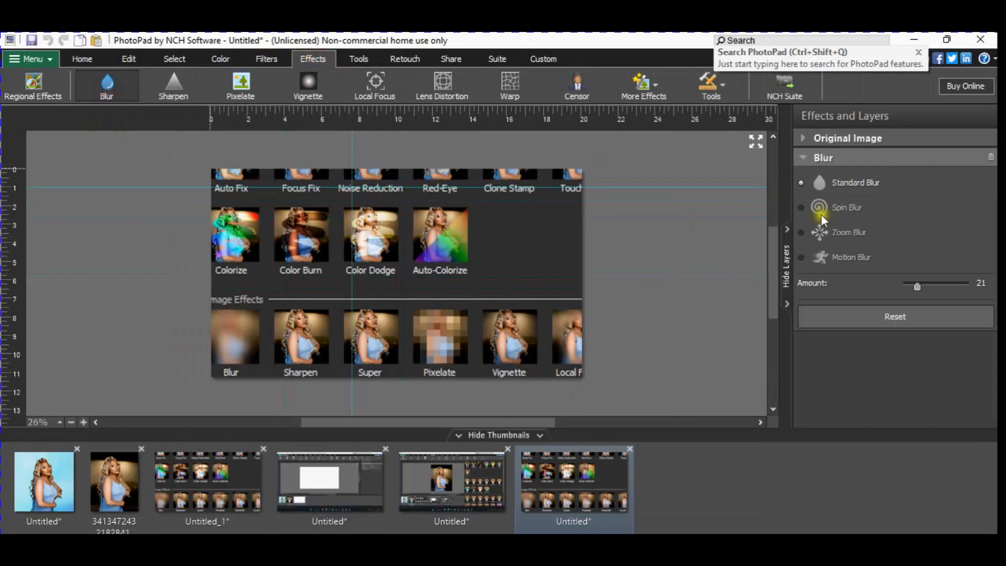
drag(917, 285, 931, 287)
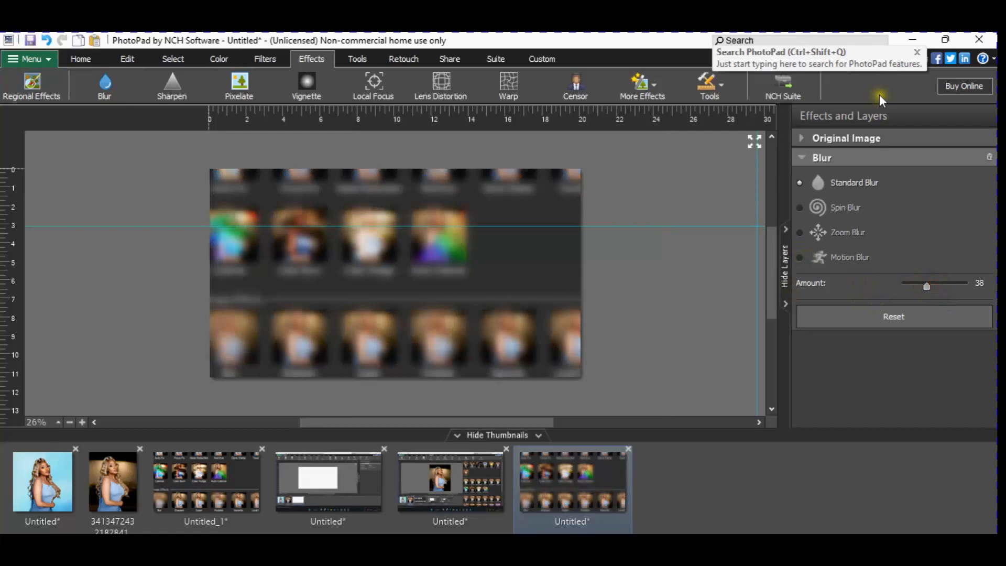
click(809, 159)
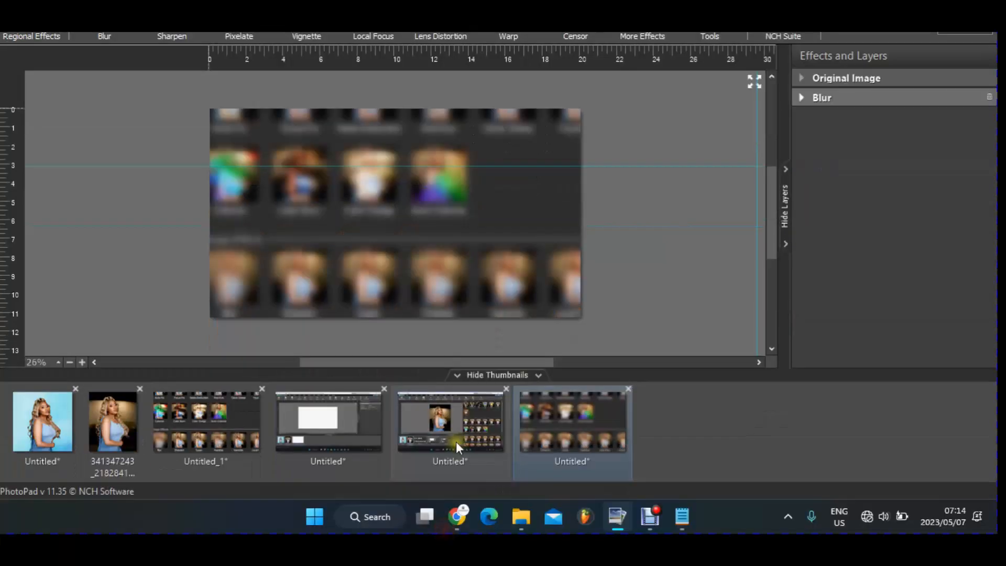
Step: Examine the portrait gallery screenshot and the blank-canvas workspace screenshot up close, including the latter's toolbar
click(457, 443)
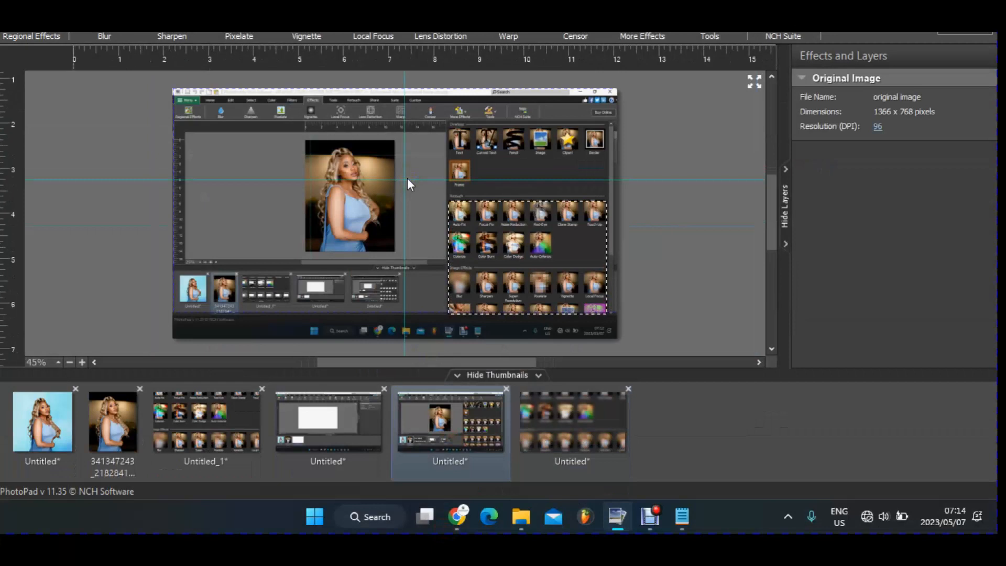
scroll(407, 178, up, 3)
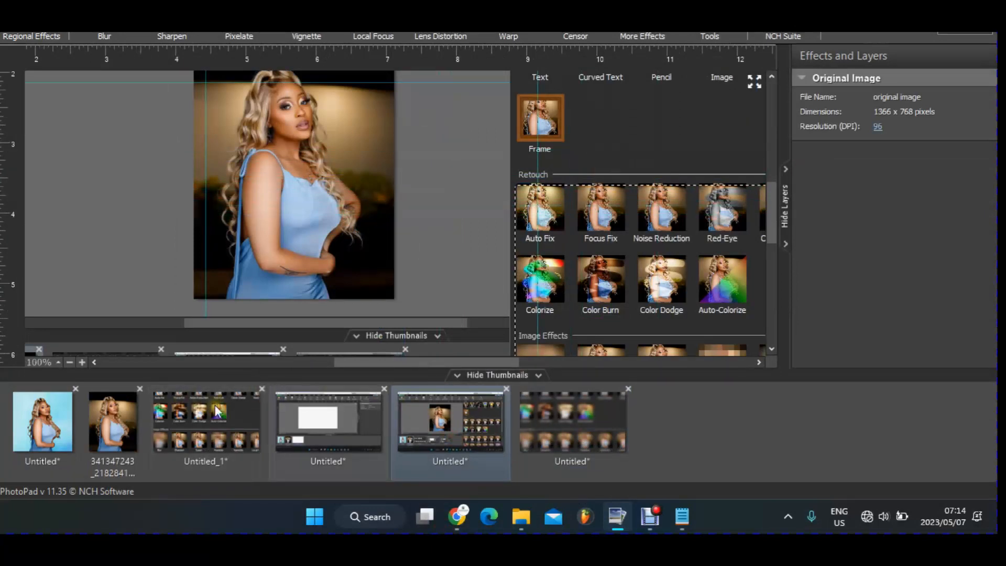
click(297, 420)
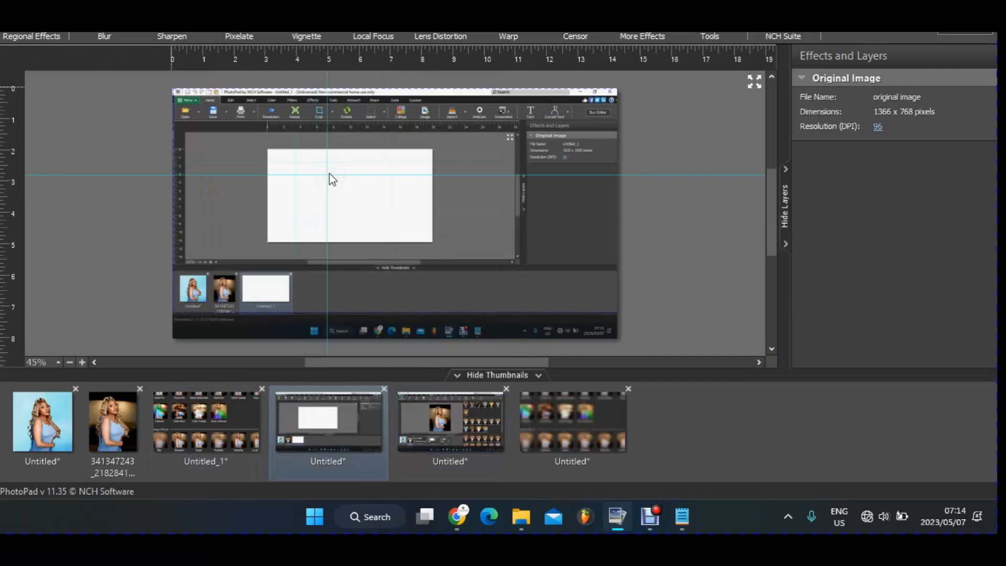
scroll(329, 172, up, 1)
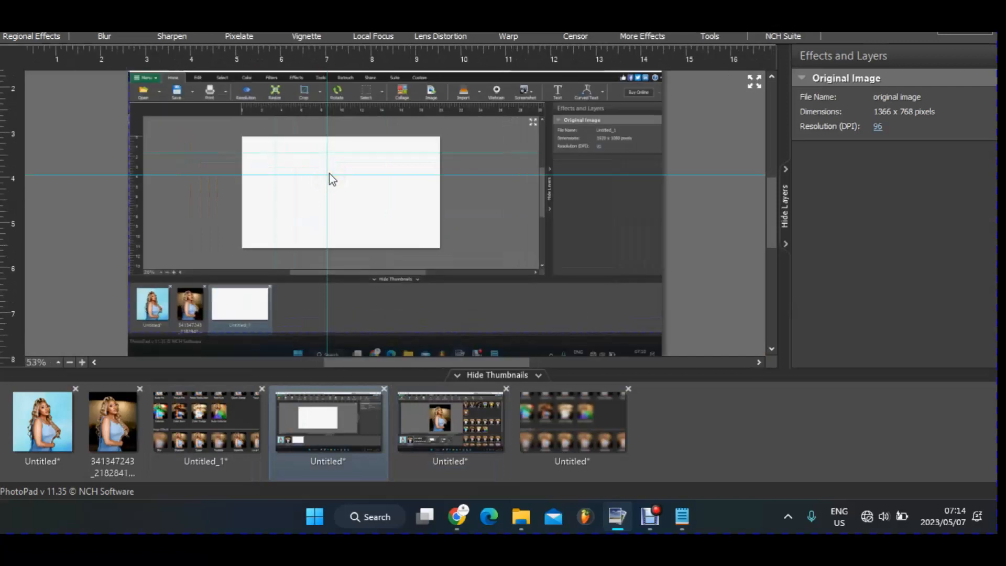
scroll(329, 173, up, 5)
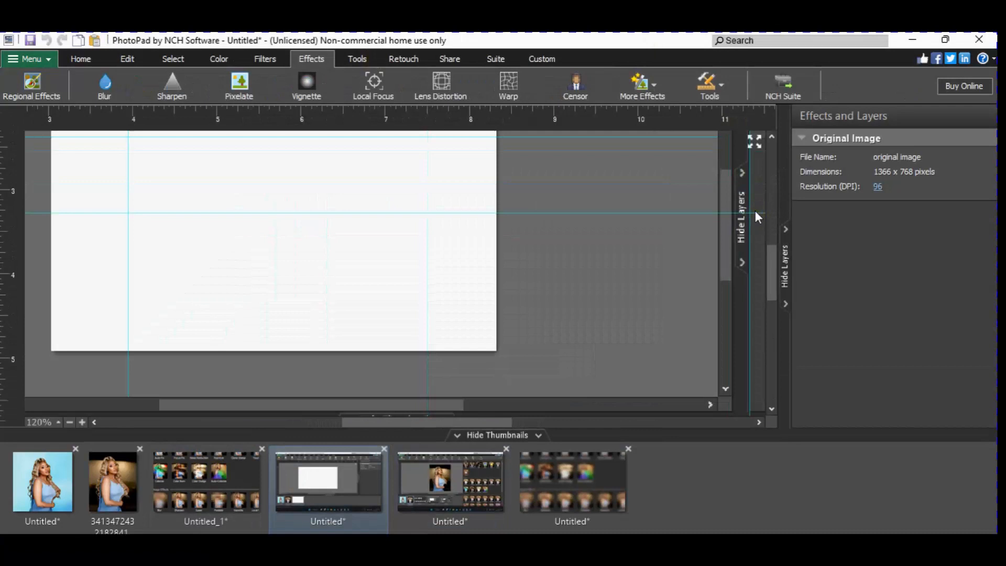
scroll(755, 210, down, 3)
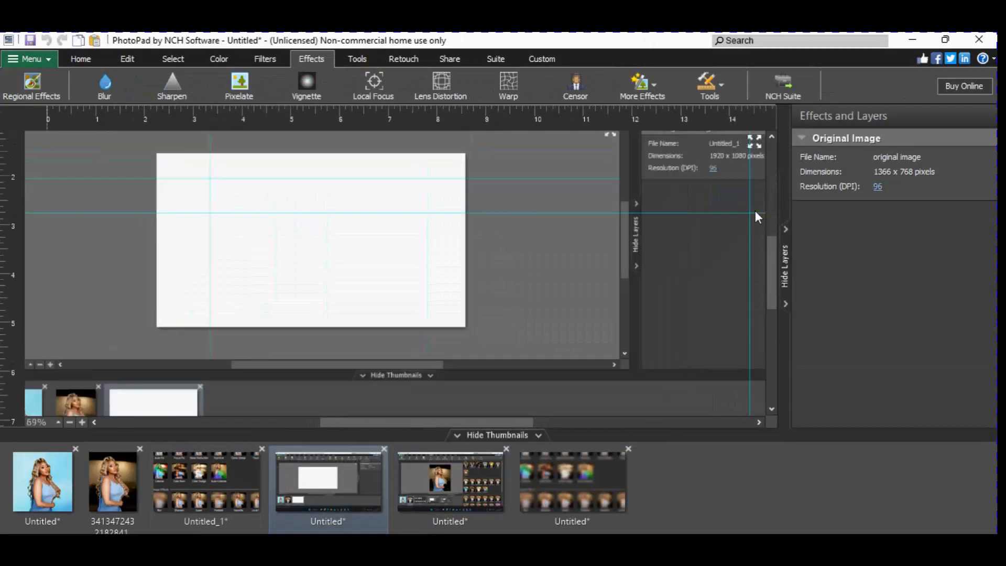
scroll(755, 210, down, 1)
drag(778, 243, 778, 228)
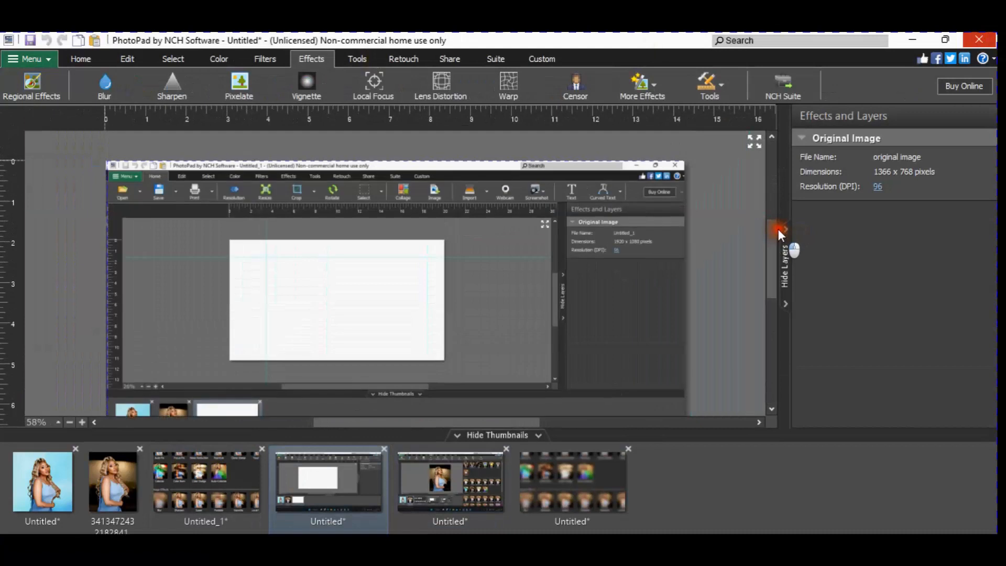
scroll(778, 228, up, 1)
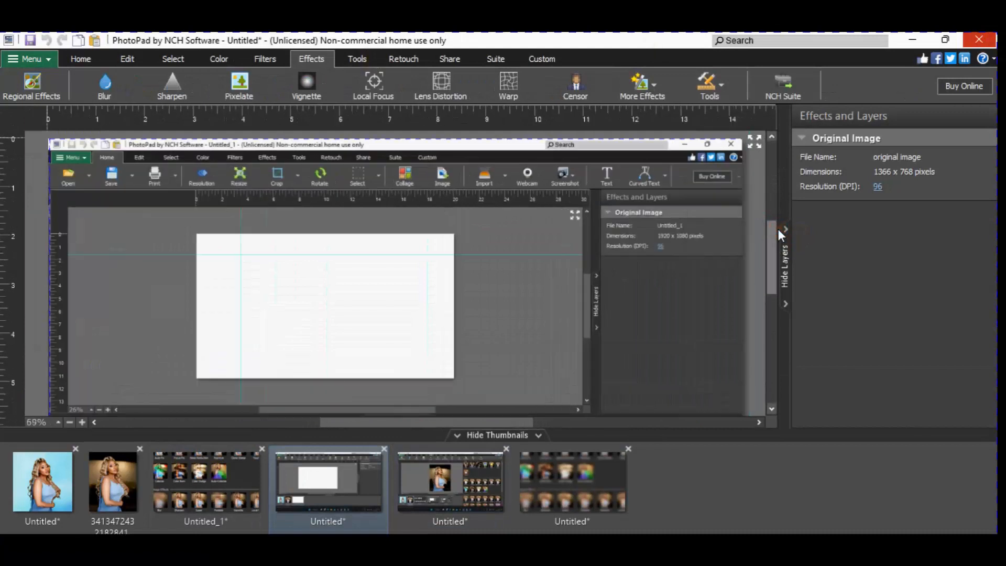
scroll(778, 229, up, 1)
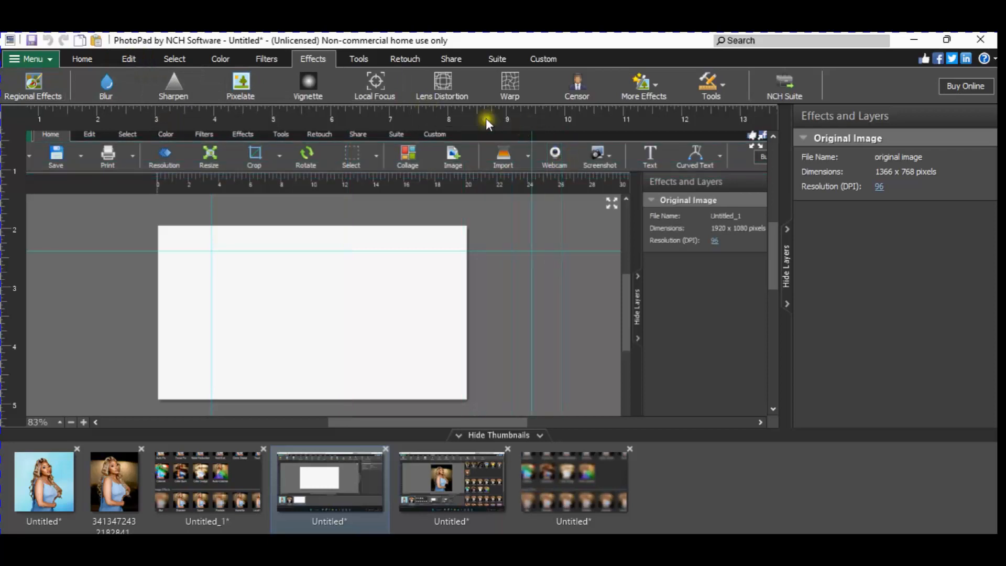
Step: Display the selection tools, paste a screenshot of them as a new project, and close the earlier blank-canvas screenshot
click(160, 57)
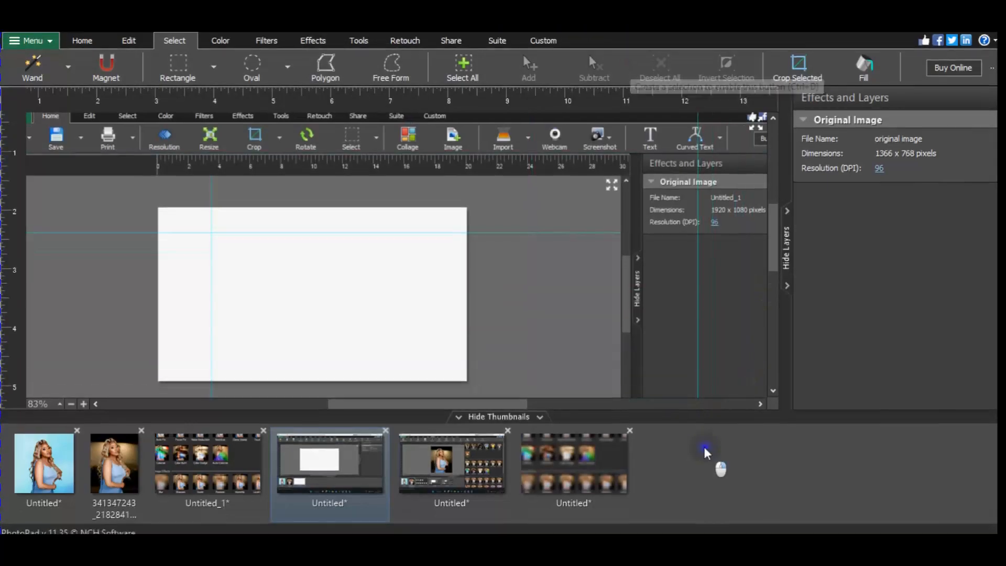
right_click(713, 482)
click(754, 342)
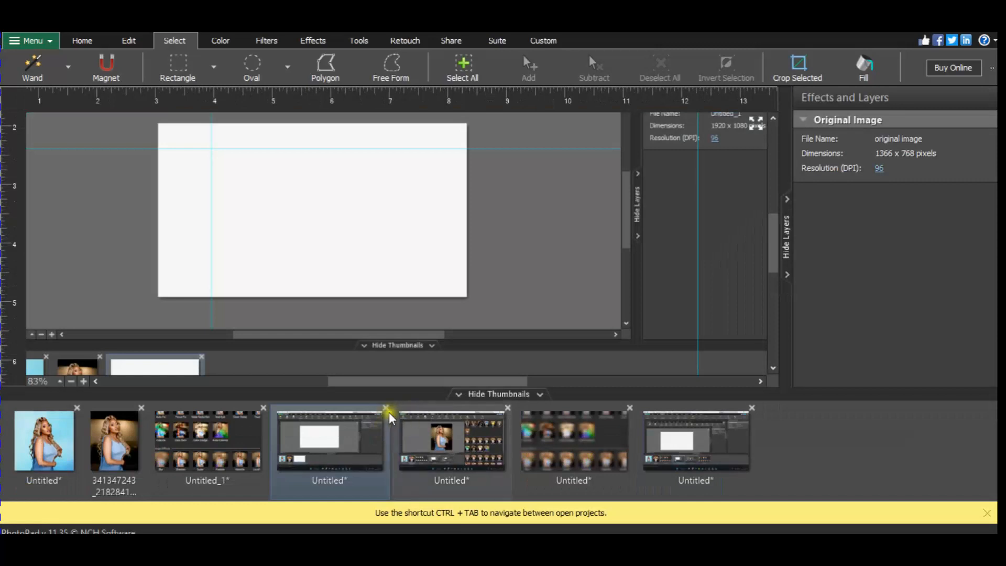
key(ctrl+v)
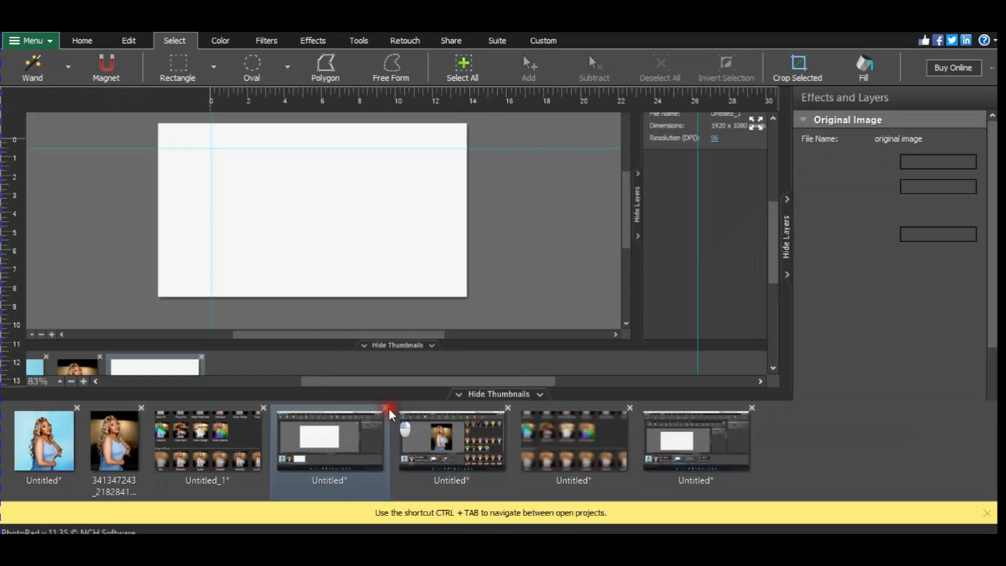
click(386, 408)
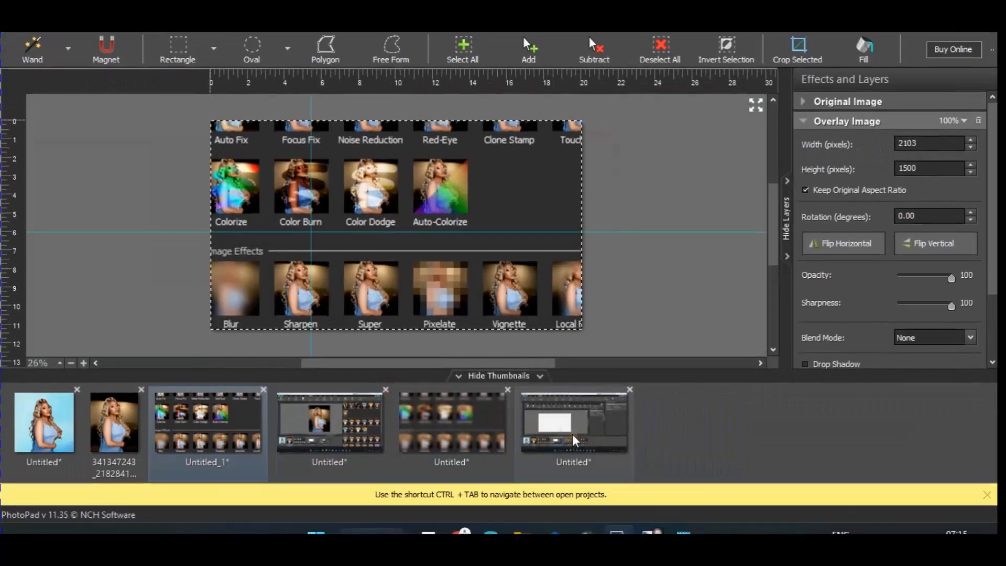
Step: Copy a rectangular area around the Wand tool from the toolbar in the selection-tools screenshot
click(575, 440)
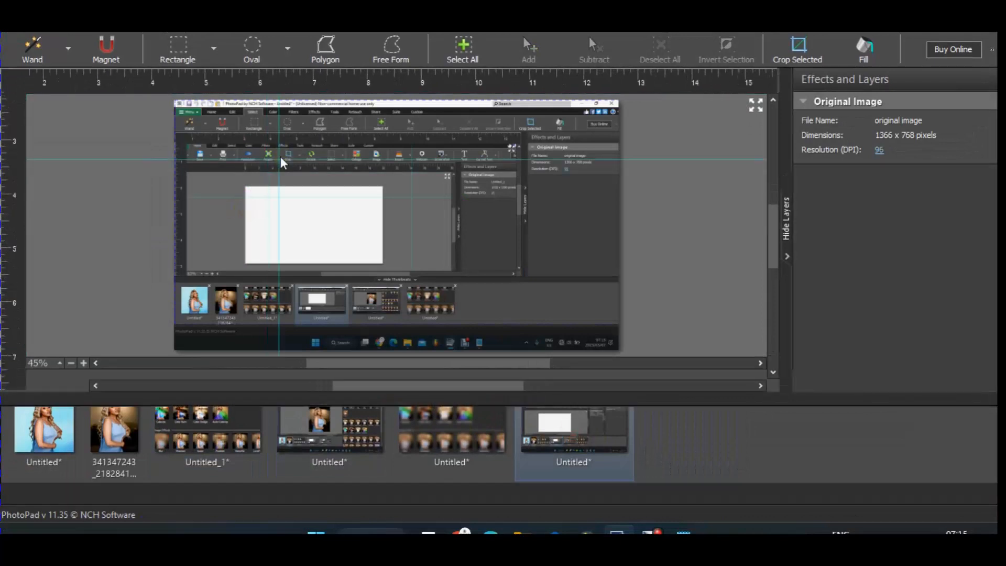
scroll(280, 163, up, 5)
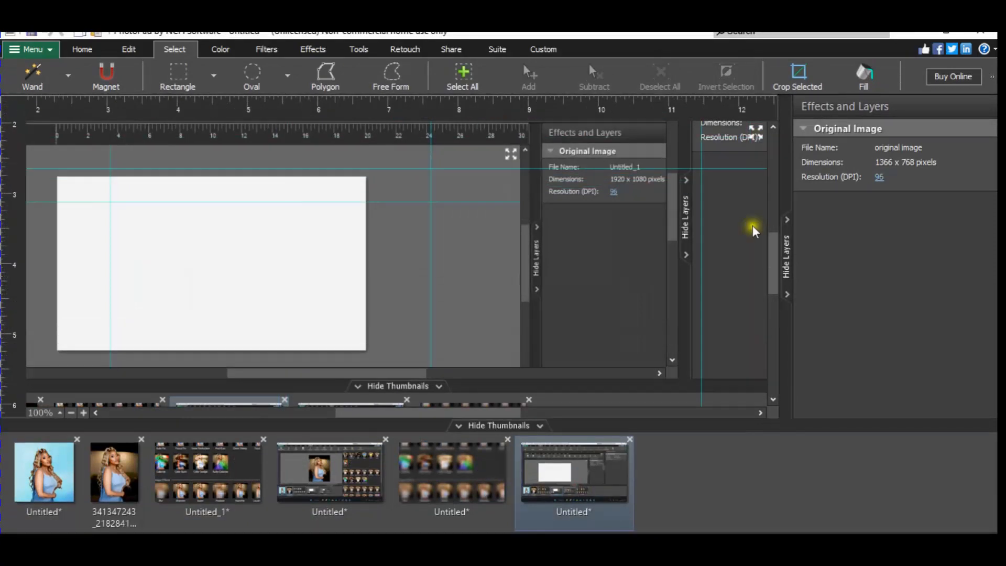
drag(778, 245, 783, 200)
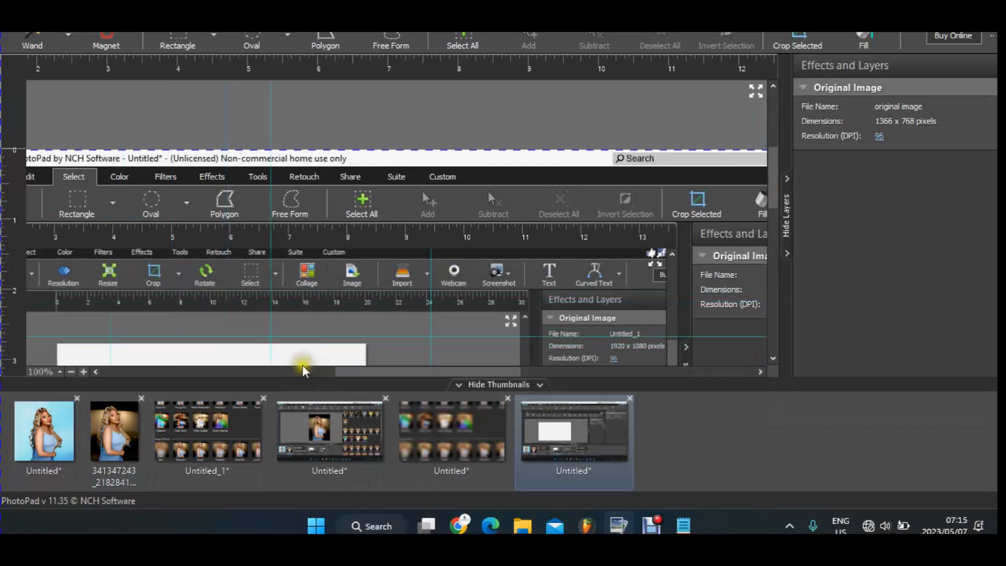
drag(375, 377, 327, 378)
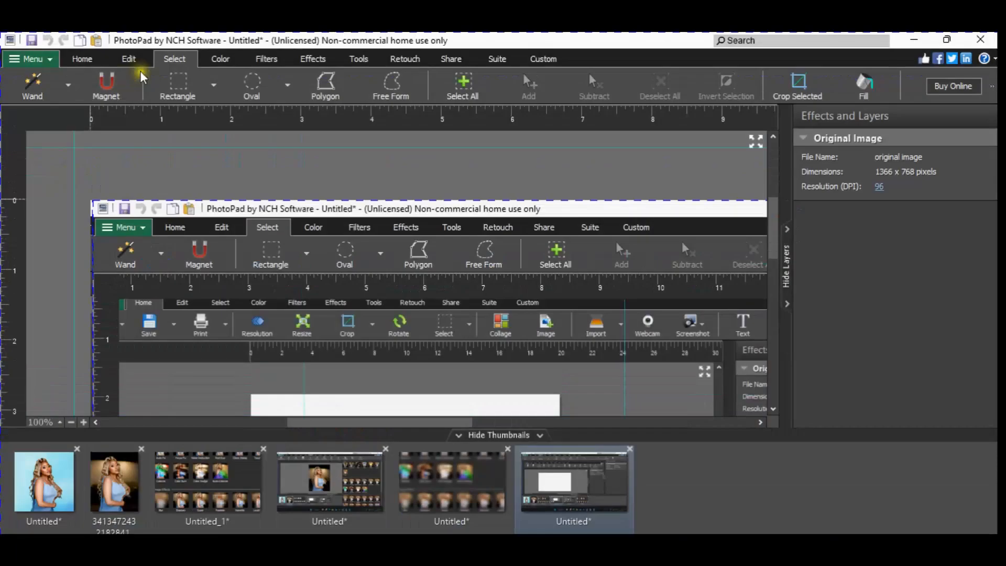
click(179, 85)
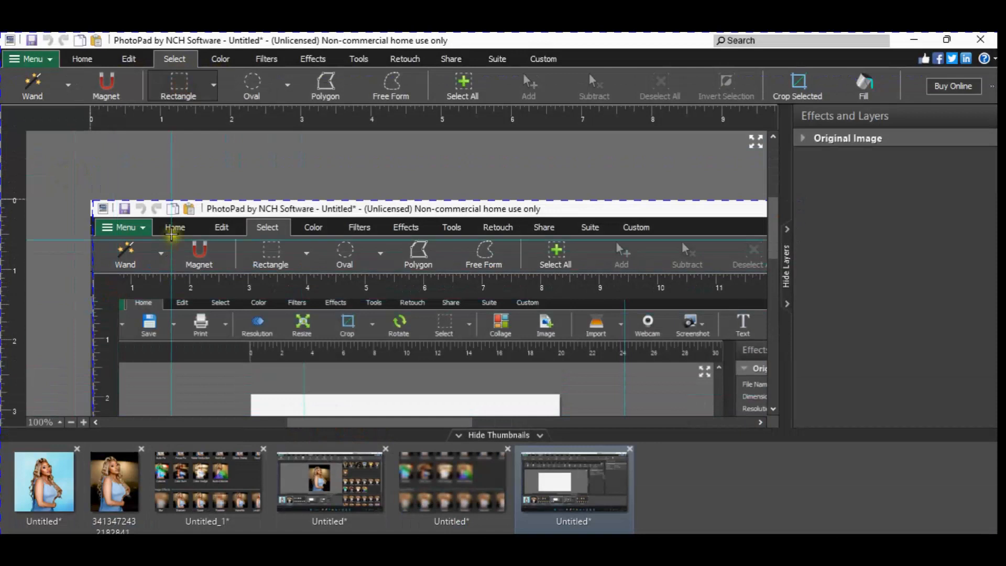
drag(173, 236, 94, 272)
right_click(132, 248)
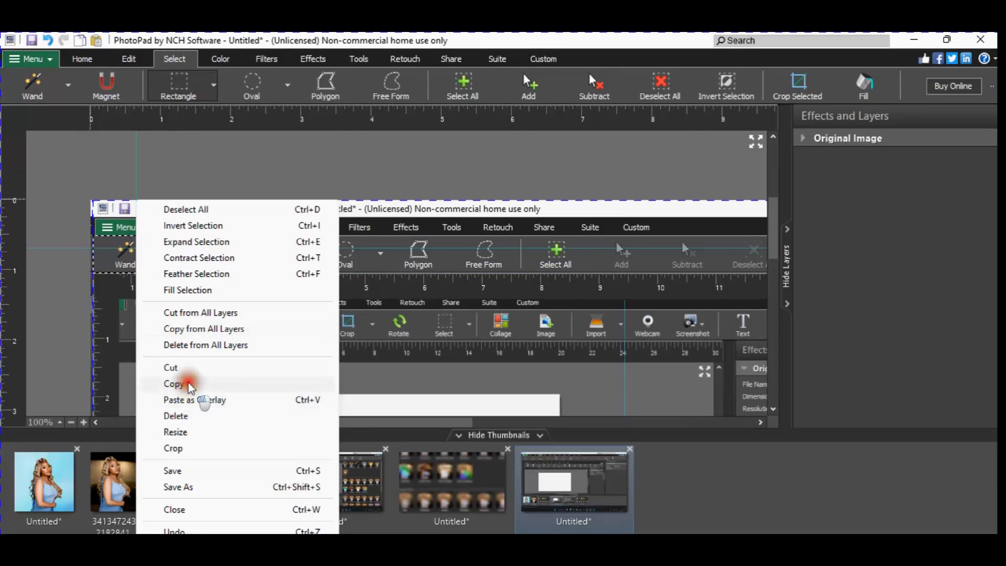
click(188, 386)
Step: Paste the Wand crop over the blurred thumbnail composition and enlarge it proportionally to 191 pixels high
click(454, 482)
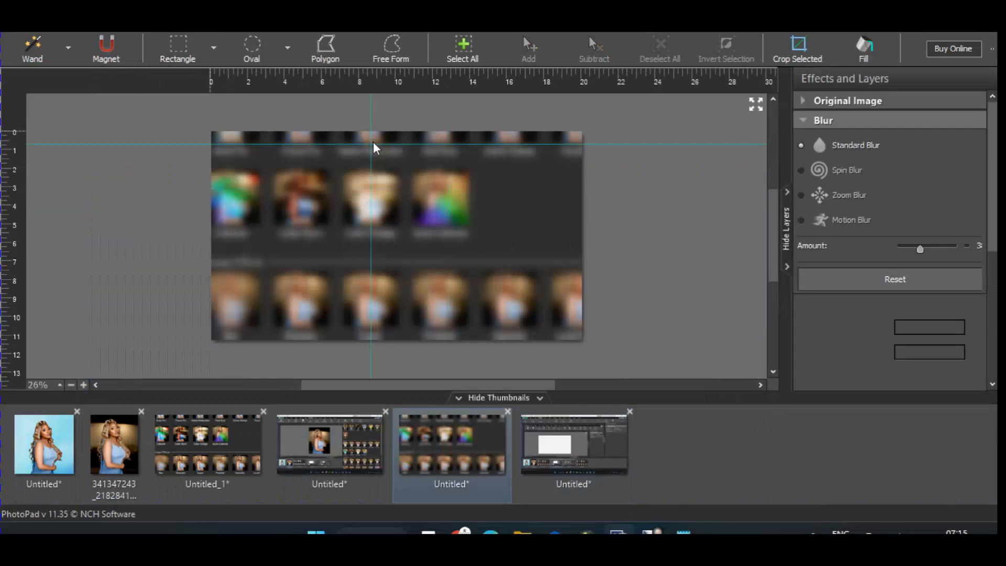
key(ctrl+v)
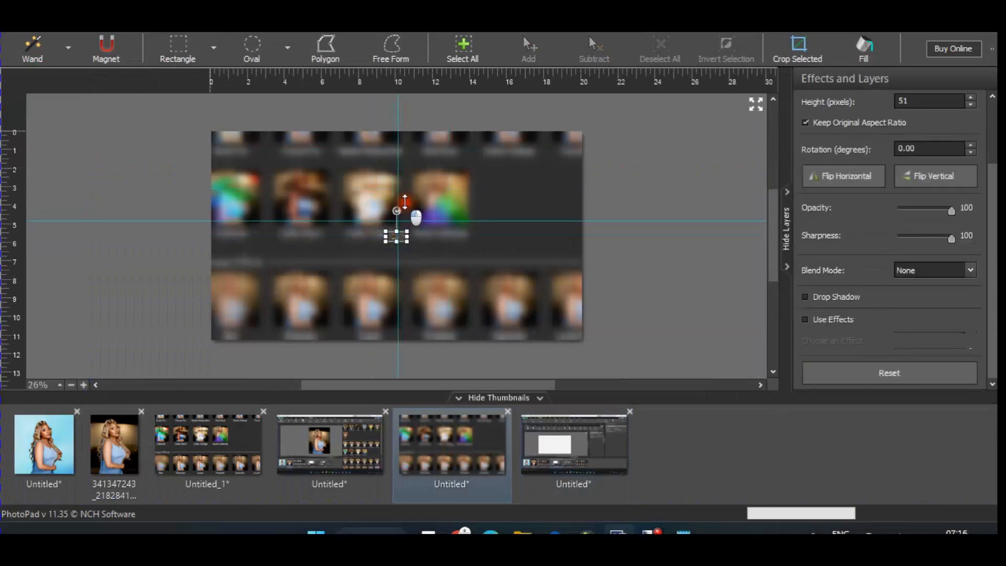
drag(396, 231, 404, 202)
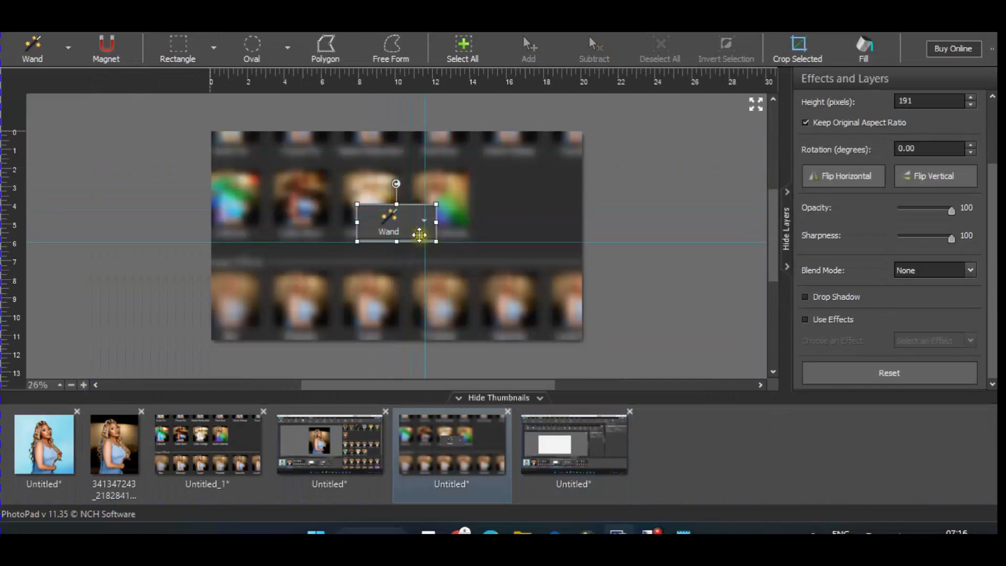
Step: Cut the enlarged Wand overlay from the blurred composition and paste it as a new project
right_click(403, 223)
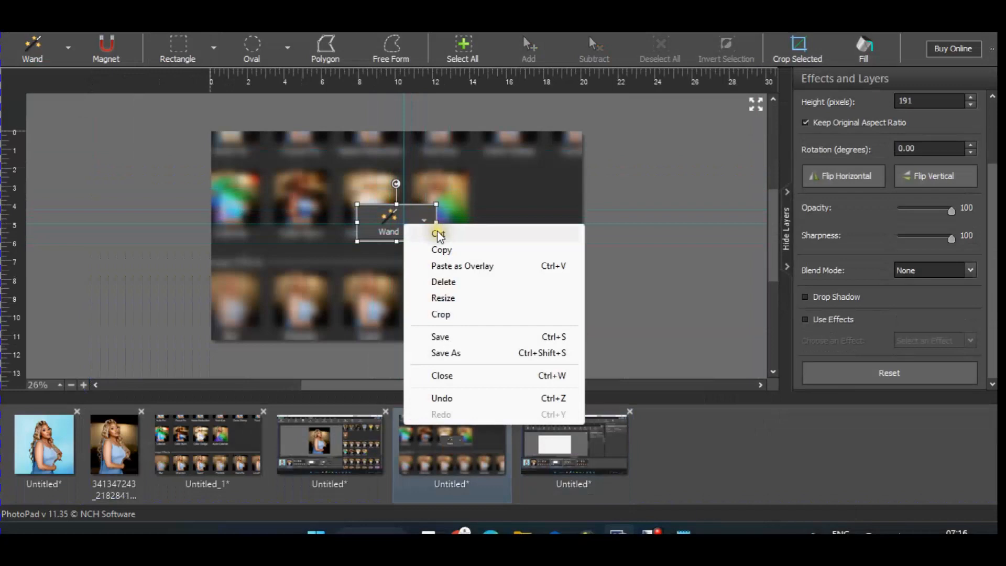
click(685, 378)
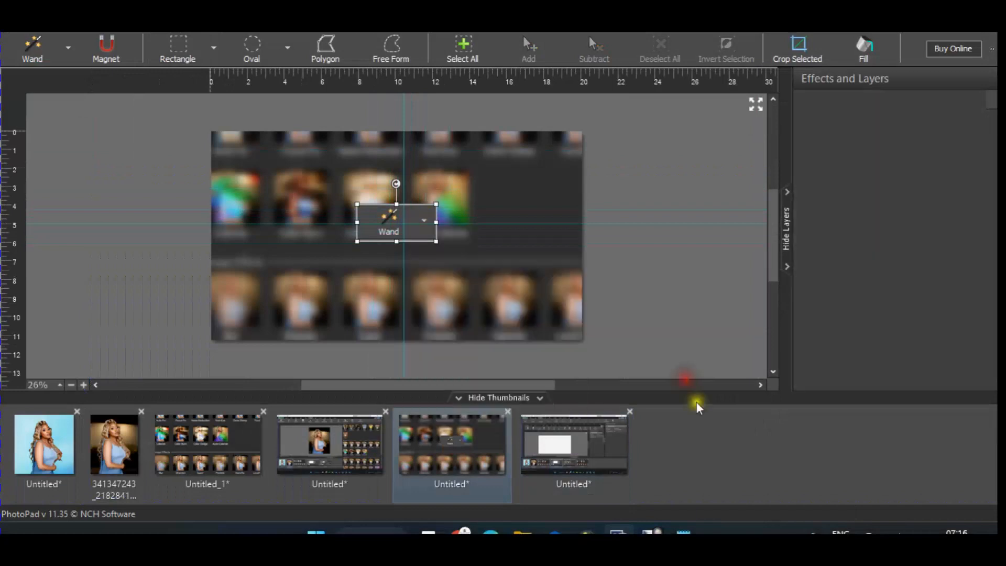
click(688, 435)
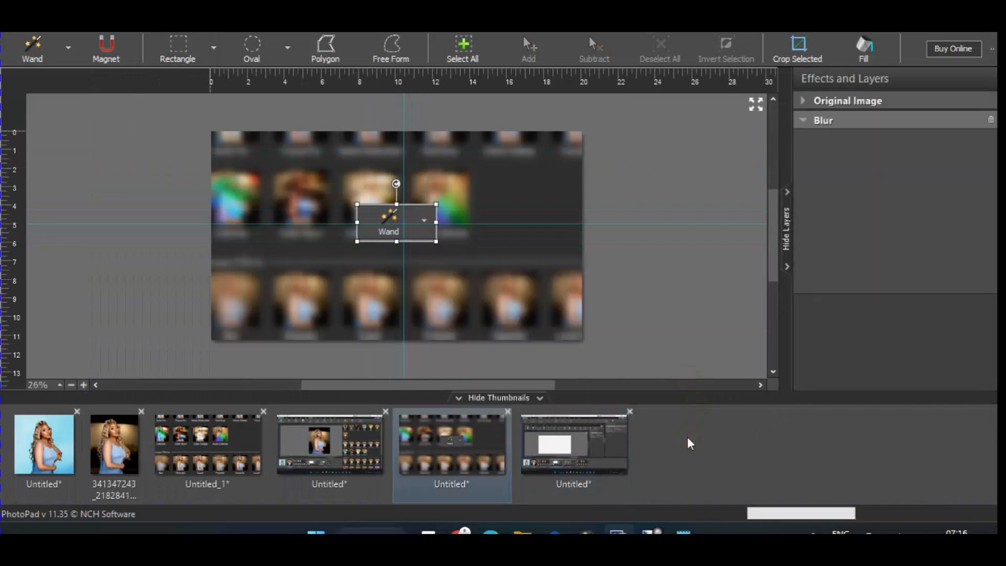
right_click(687, 439)
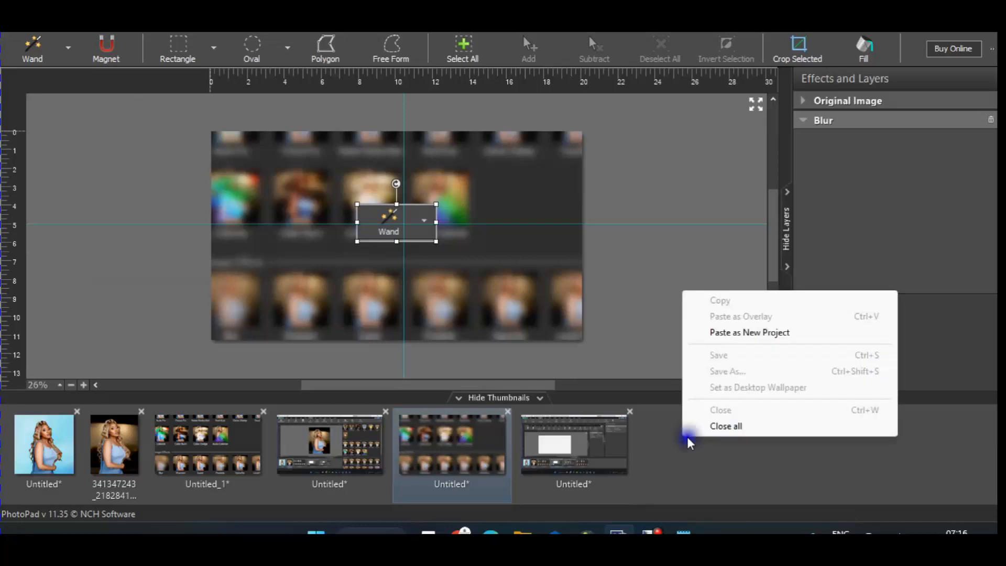
click(733, 334)
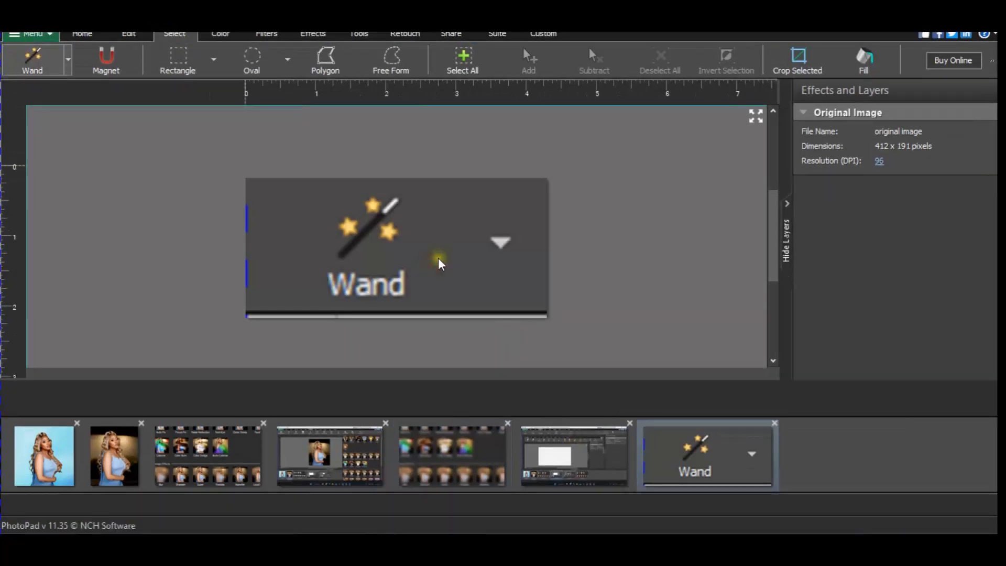
Step: Delete the grey background around the wand icon with a Wand selection, leaving it transparent, and clear the selection
click(438, 284)
key(Delete)
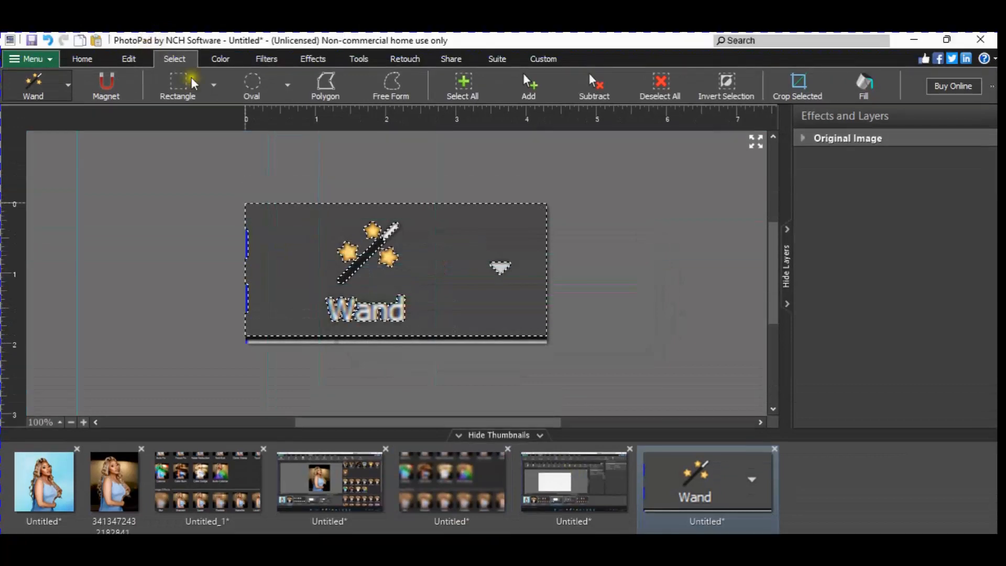
click(181, 94)
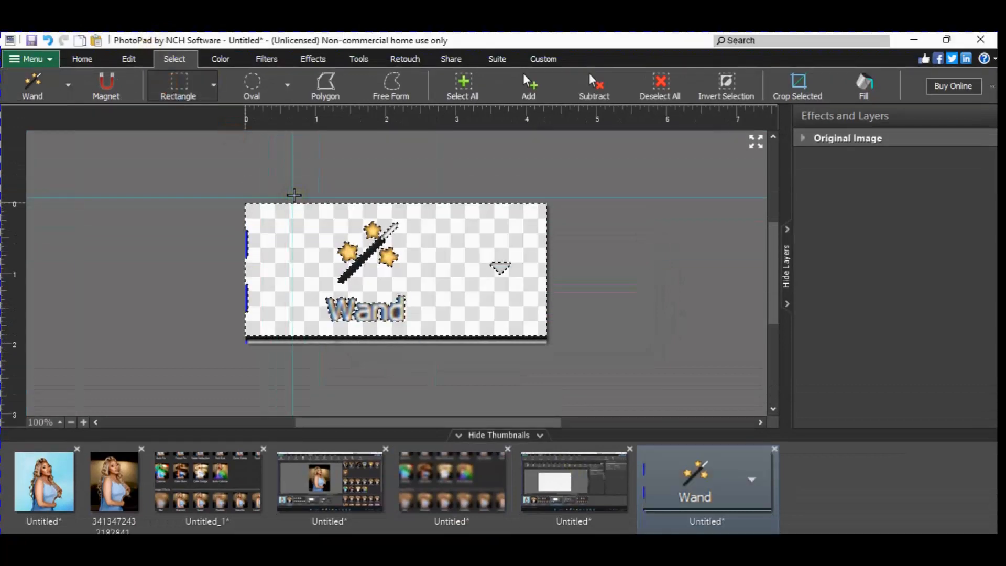
click(294, 195)
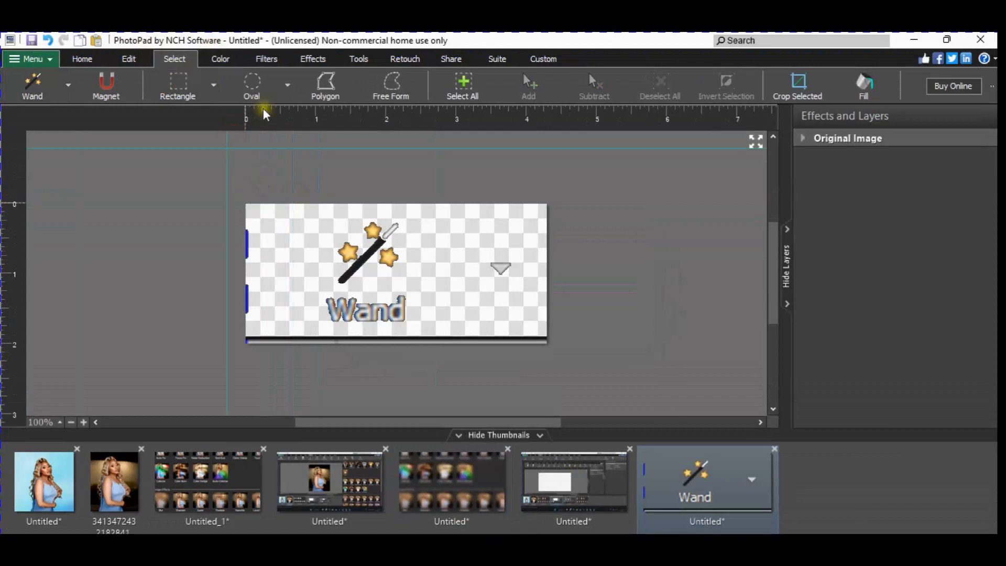
Step: Copy a rectangular area around the transparent wand icon and its label and paste it onto the blurred composition
drag(306, 187, 453, 332)
right_click(402, 296)
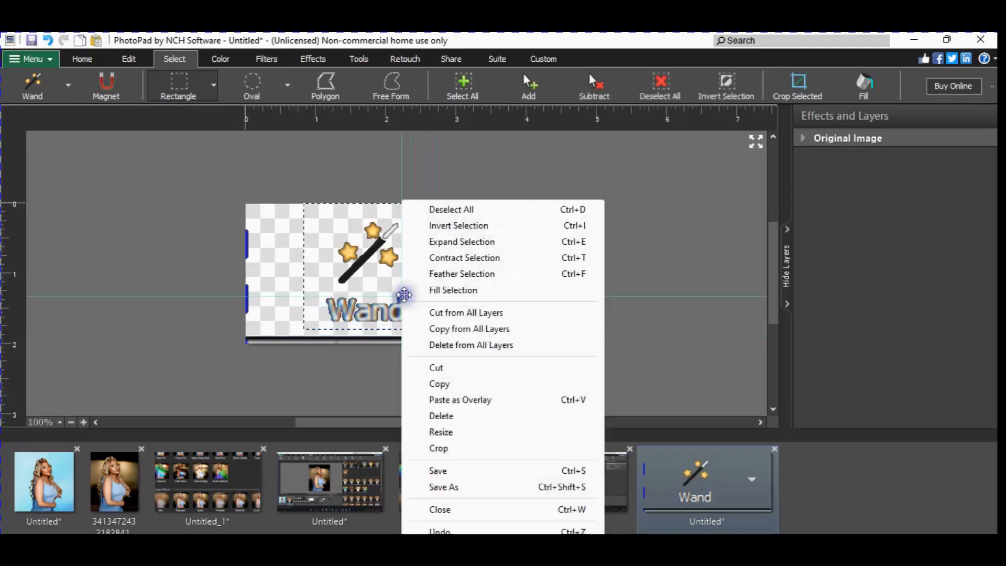
click(440, 384)
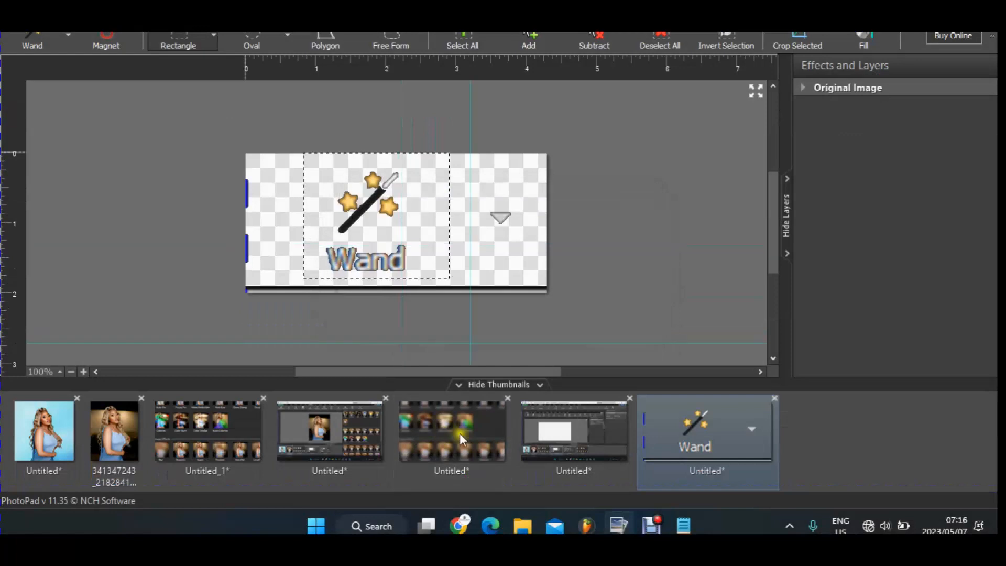
click(458, 434)
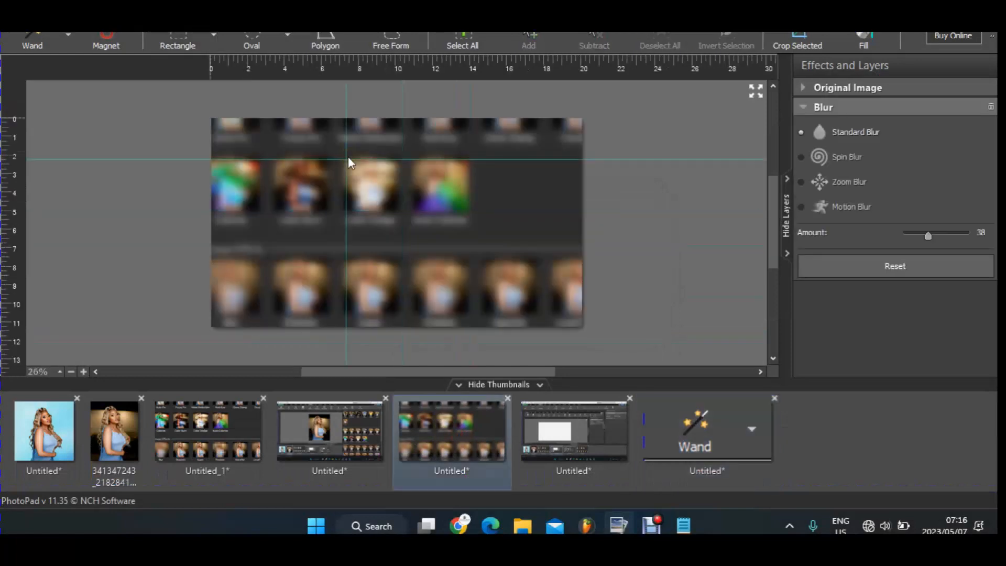
key(ctrl+v)
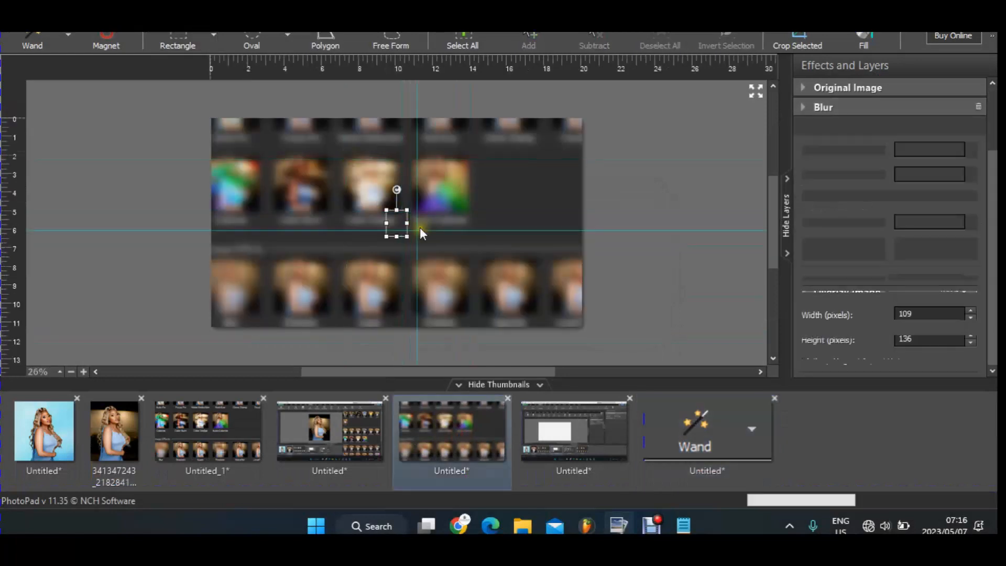
Step: Enlarge the wand overlay to 442 x 552 pixels and place it in the dark gap beside the rainbow-coloured thumbnail
drag(429, 218, 473, 219)
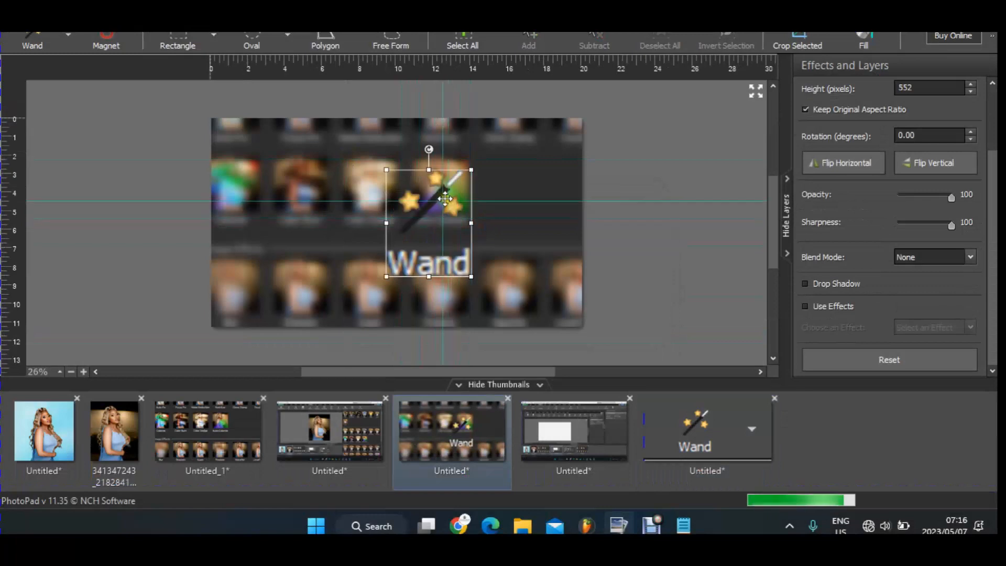
drag(431, 207, 560, 167)
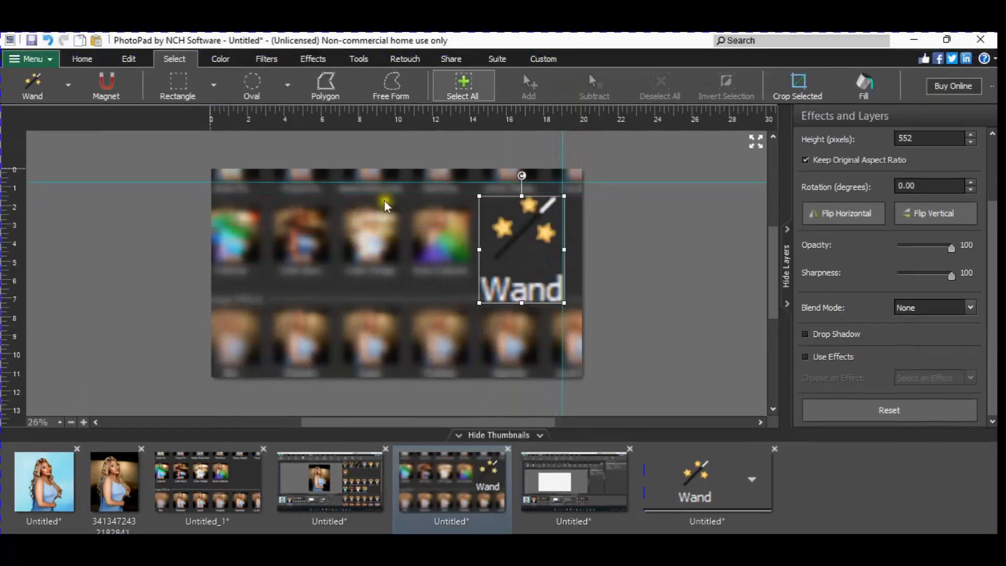
click(394, 202)
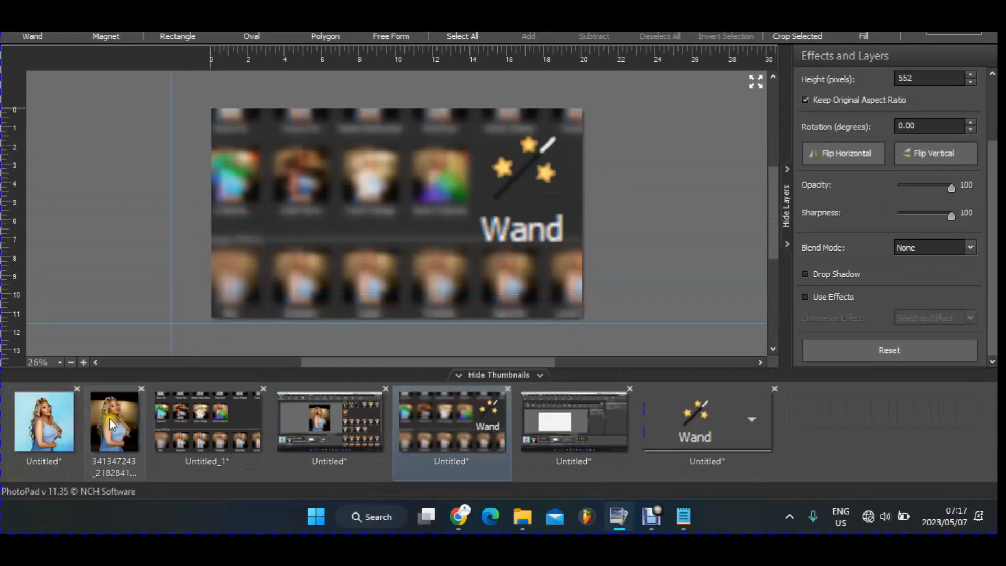
Step: Copy the entire dark-background portrait and paste it as an overlay onto the blurred composition
click(111, 423)
key(ctrl+a)
key(ctrl+c)
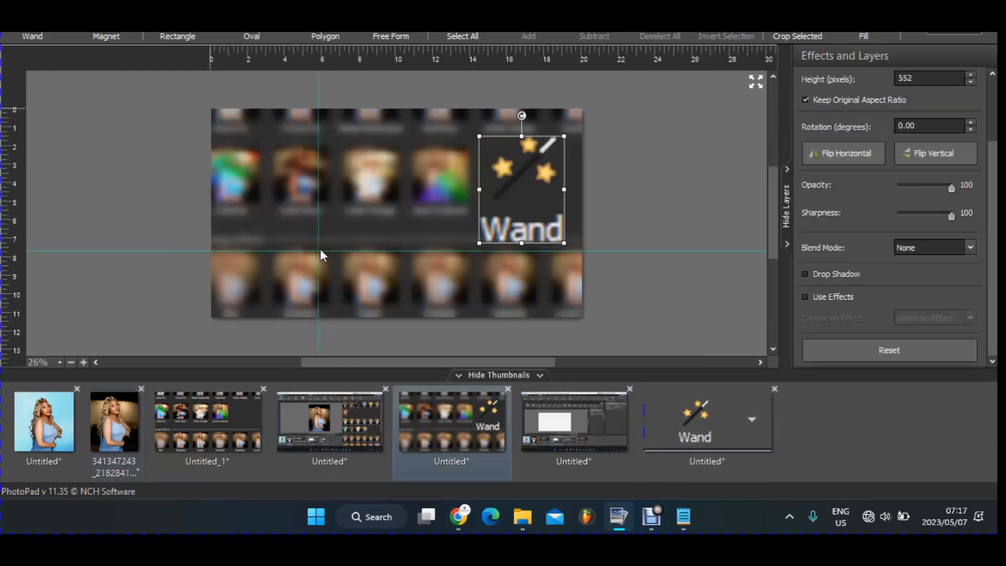
click(320, 250)
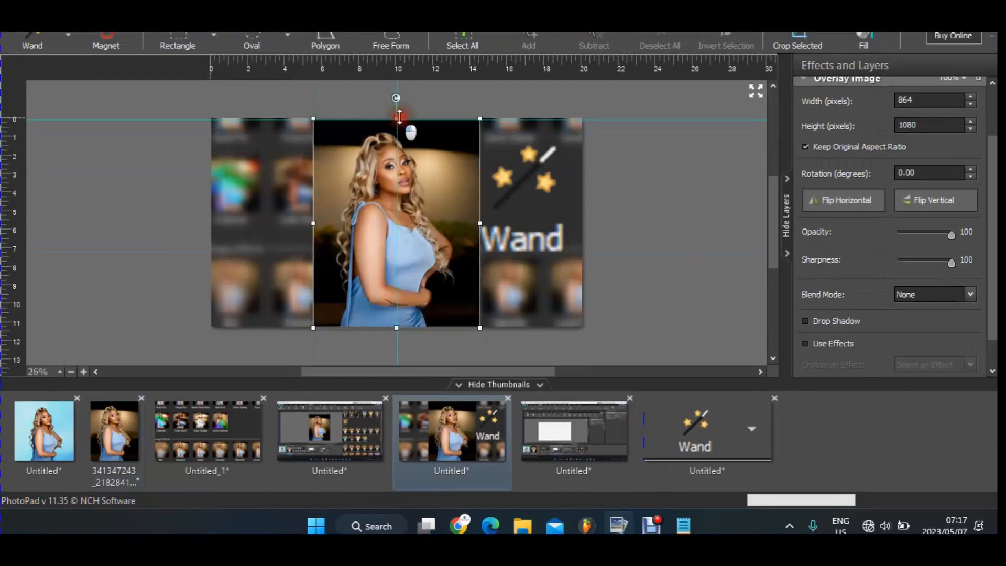
Step: Shrink the portrait overlay to 685 x 856 pixels, move it to the composition's left part and rotate it to 348.18 degrees
drag(397, 109, 405, 162)
drag(381, 200, 377, 198)
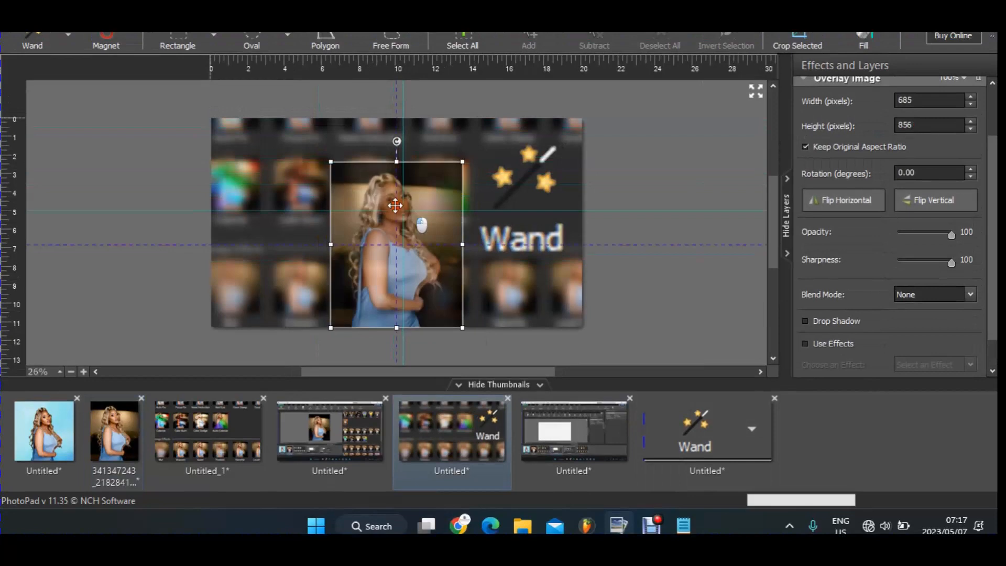
drag(321, 175, 315, 131)
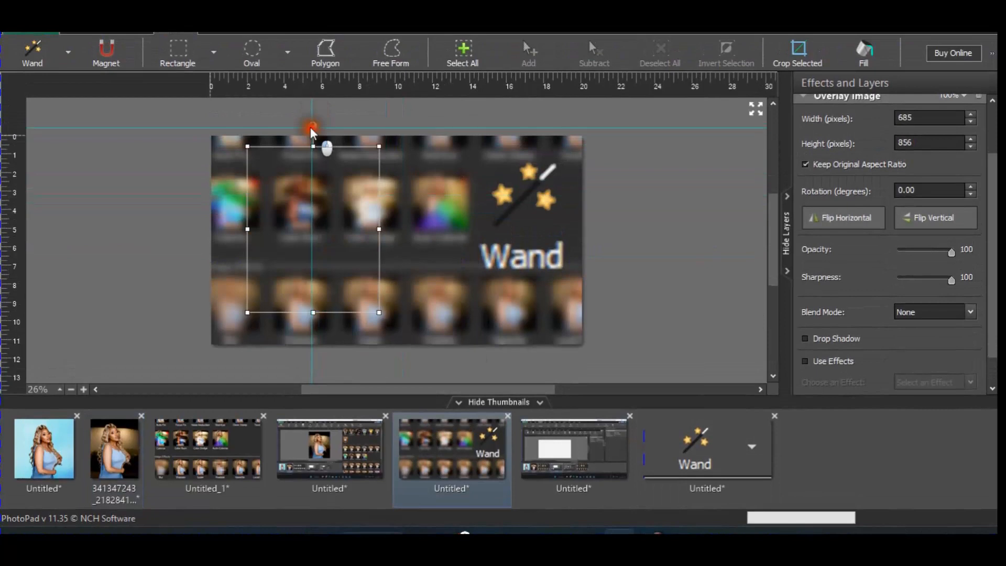
drag(312, 131, 295, 138)
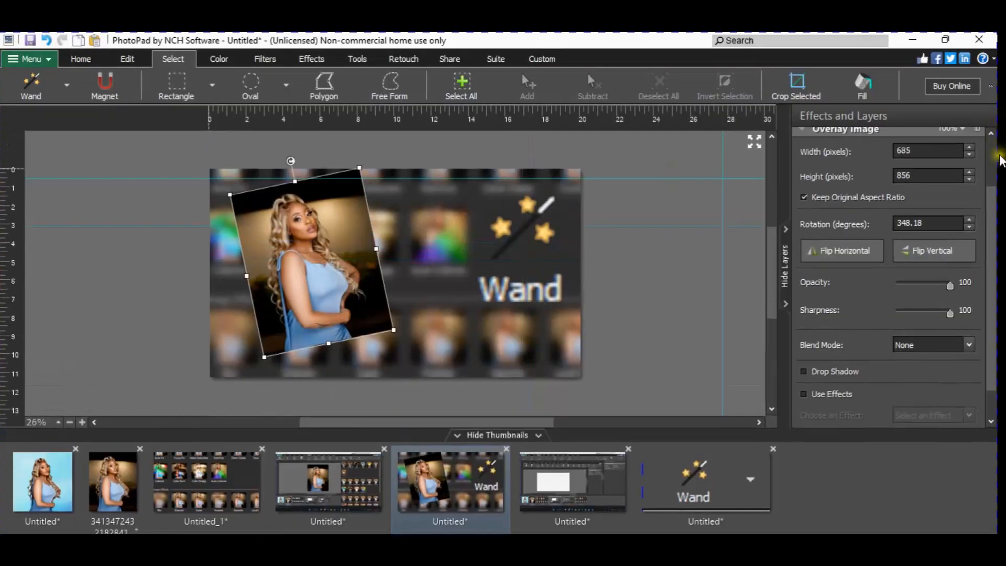
Step: Select the wand overlay layer and move it to the middle of the composition, partly behind the tilted portrait
click(997, 155)
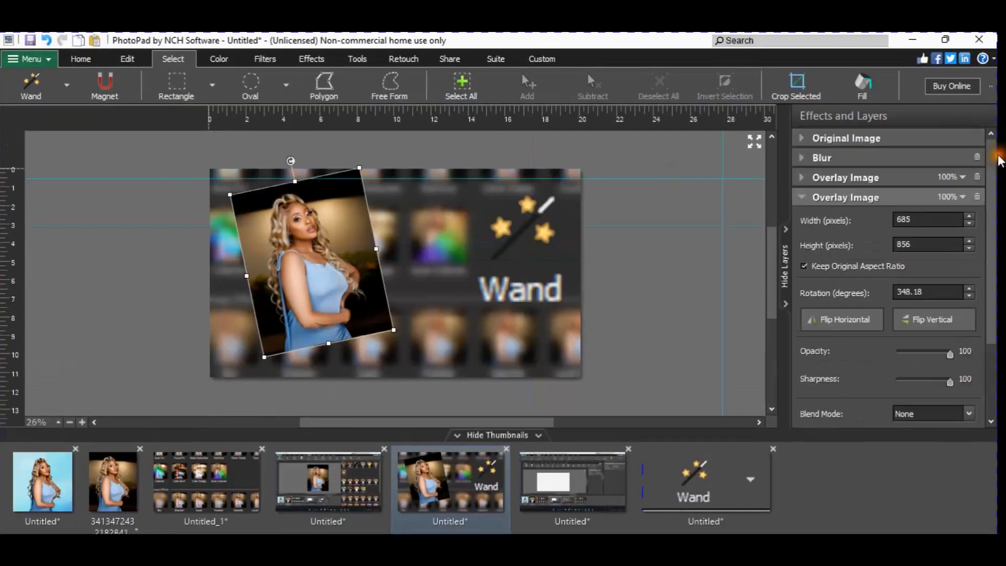
click(811, 198)
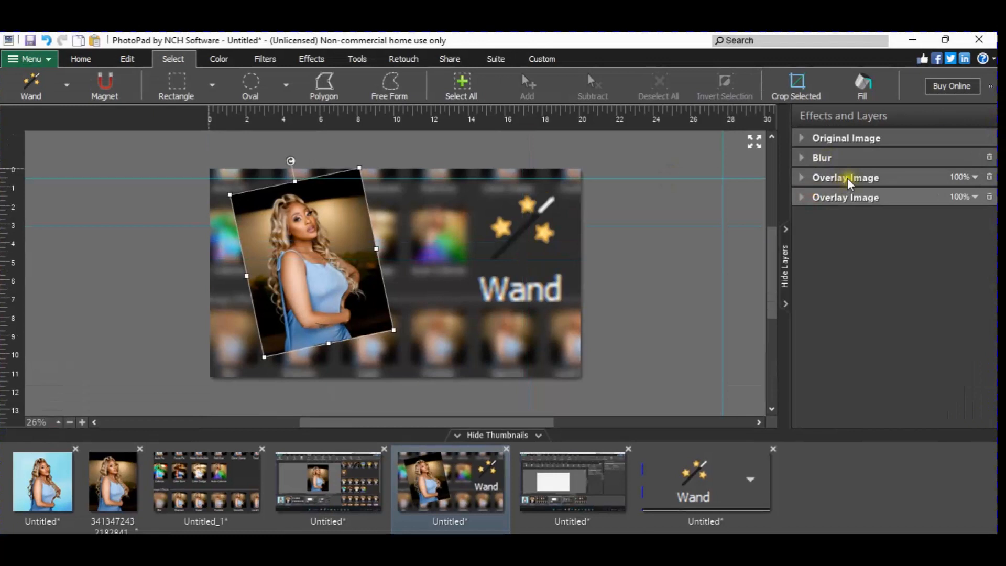
click(819, 178)
click(523, 247)
drag(523, 248, 394, 257)
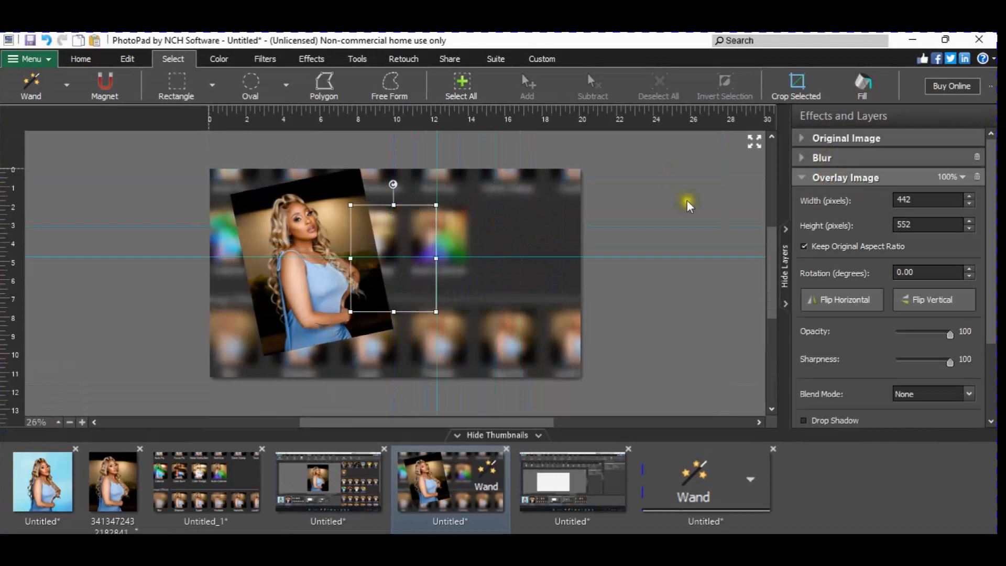
click(817, 177)
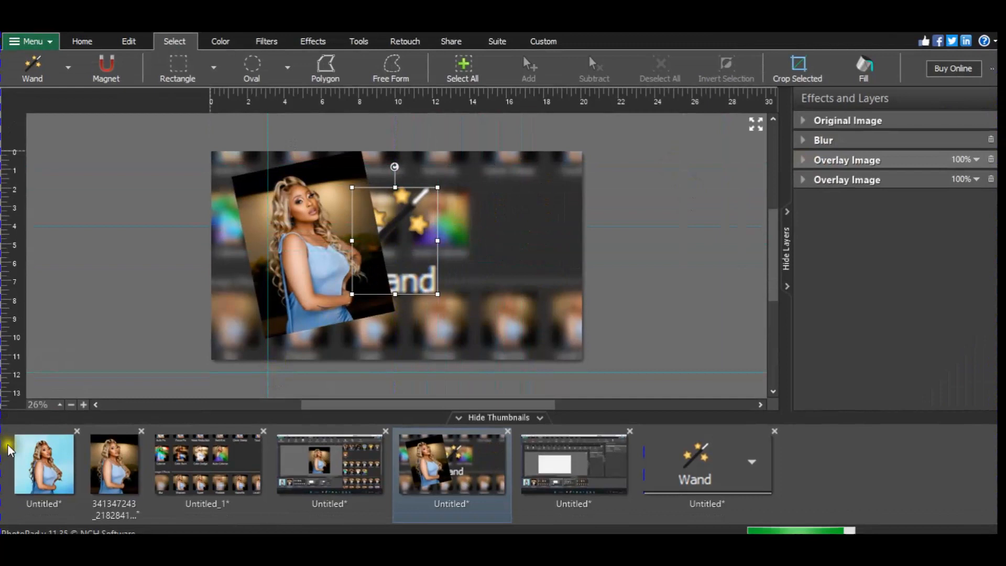
Step: Copy the blue-background portrait and paste it as an overlay onto the blurred composition
click(33, 457)
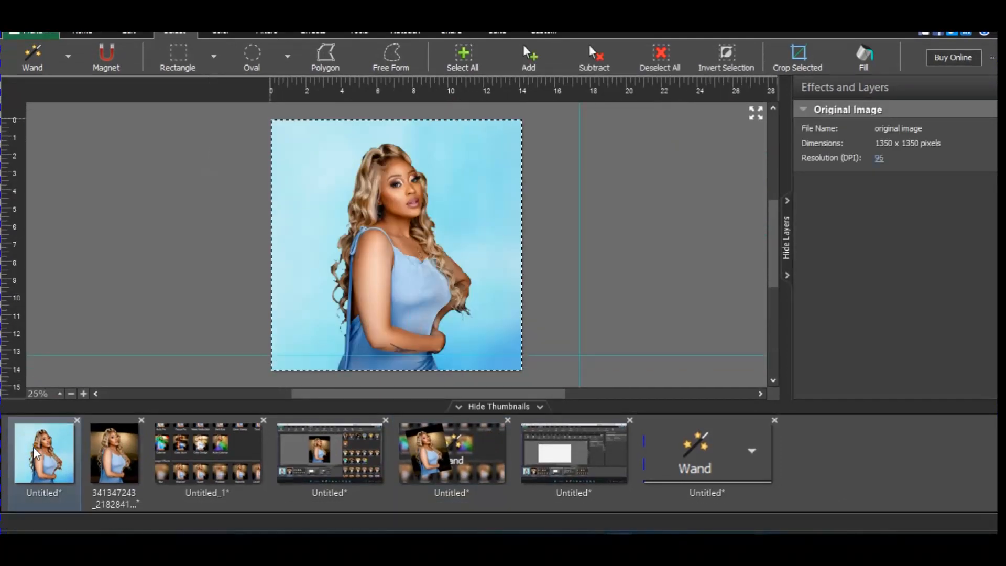
key(ctrl+c)
click(471, 419)
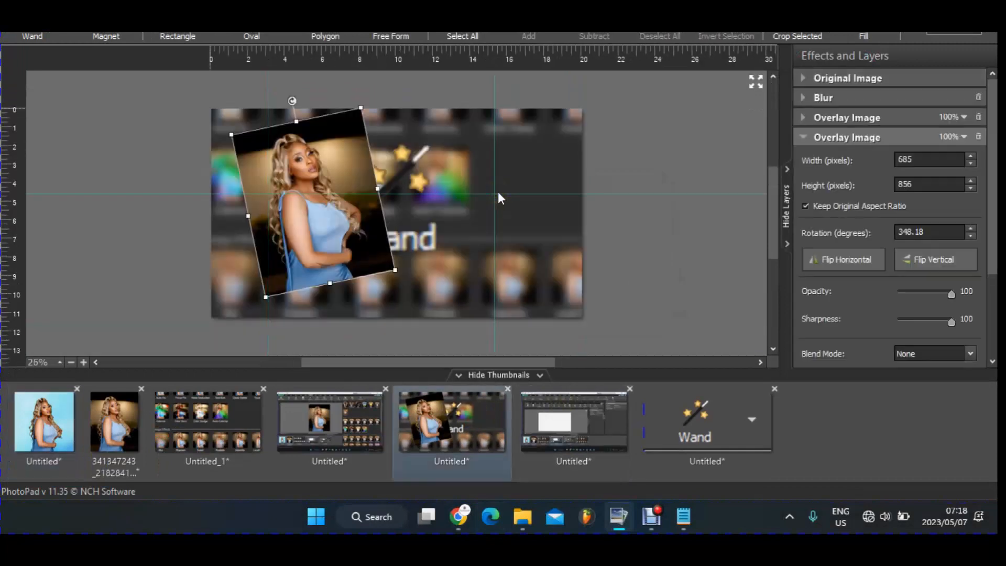
key(ctrl+v)
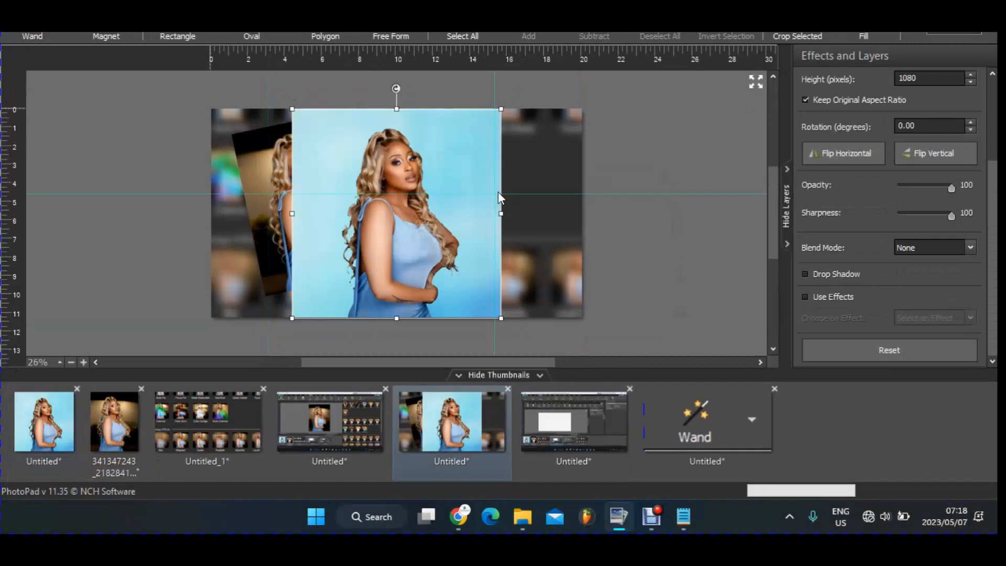
Step: Shrink the blue-background portrait overlay to 982 x 982 pixels, rotate it to 14.28 degrees and move it to the composition's right part
mouse_move(422, 131)
mouse_down()
mouse_move(399, 107)
mouse_move(399, 138)
mouse_move(395, 118)
mouse_move(422, 139)
mouse_up()
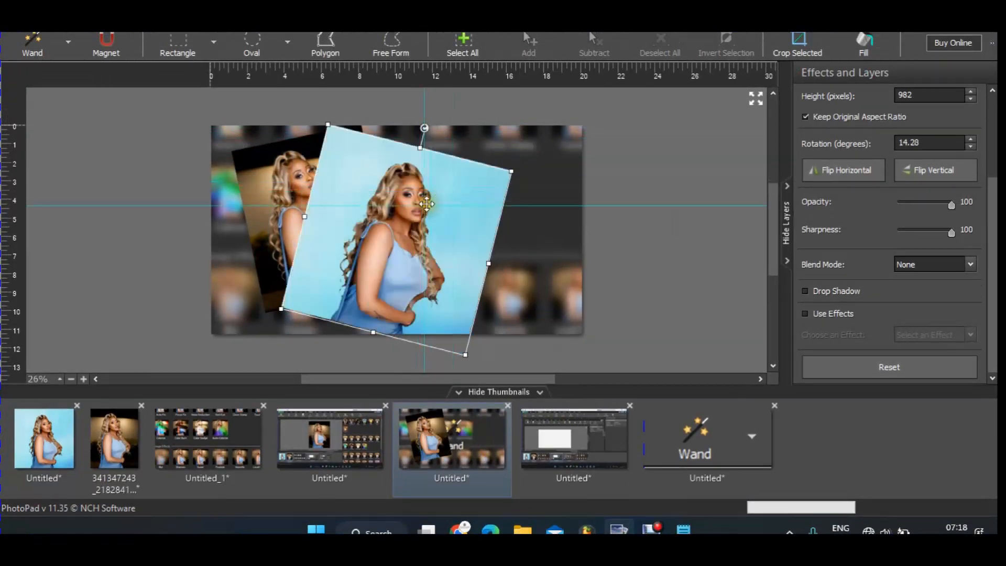
click(429, 212)
drag(428, 213, 476, 200)
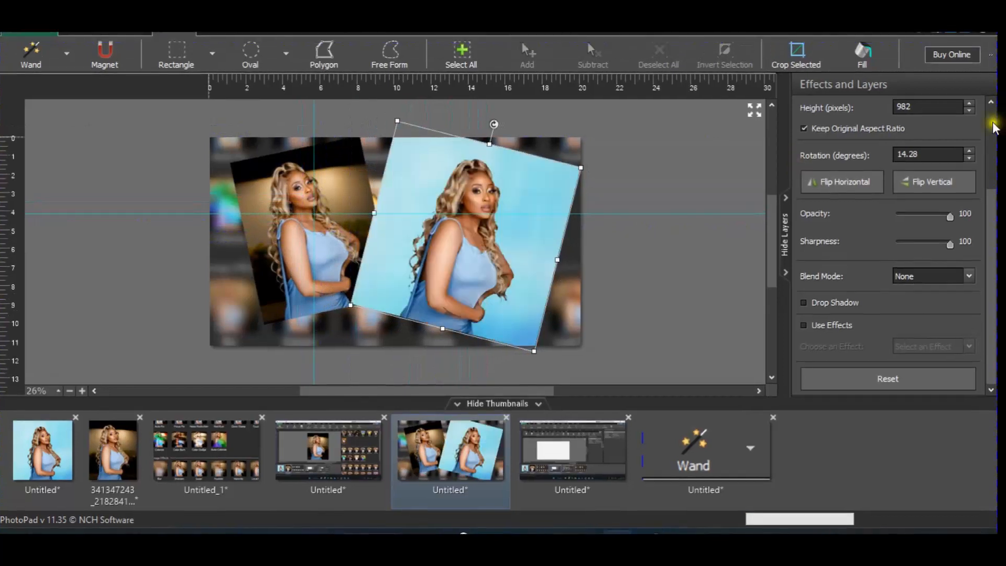
Step: Select the dark-background portrait's overlay layer and shrink it to 592 x 740 pixels
click(993, 117)
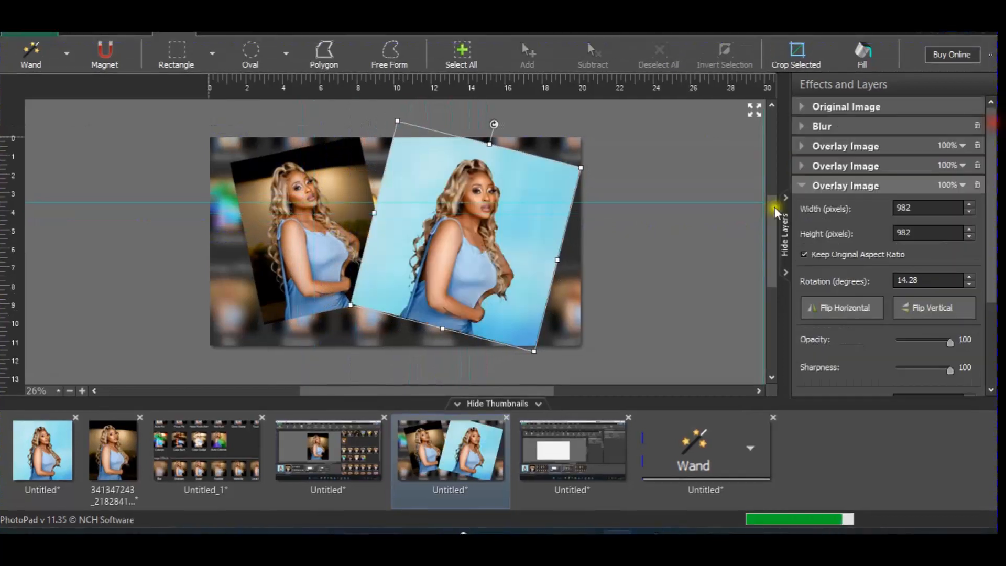
click(809, 186)
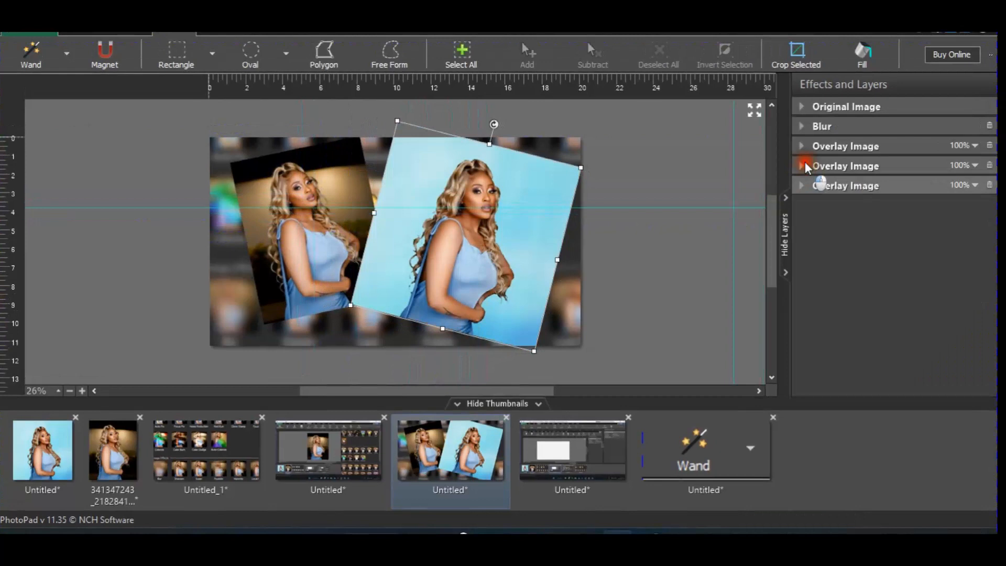
click(805, 163)
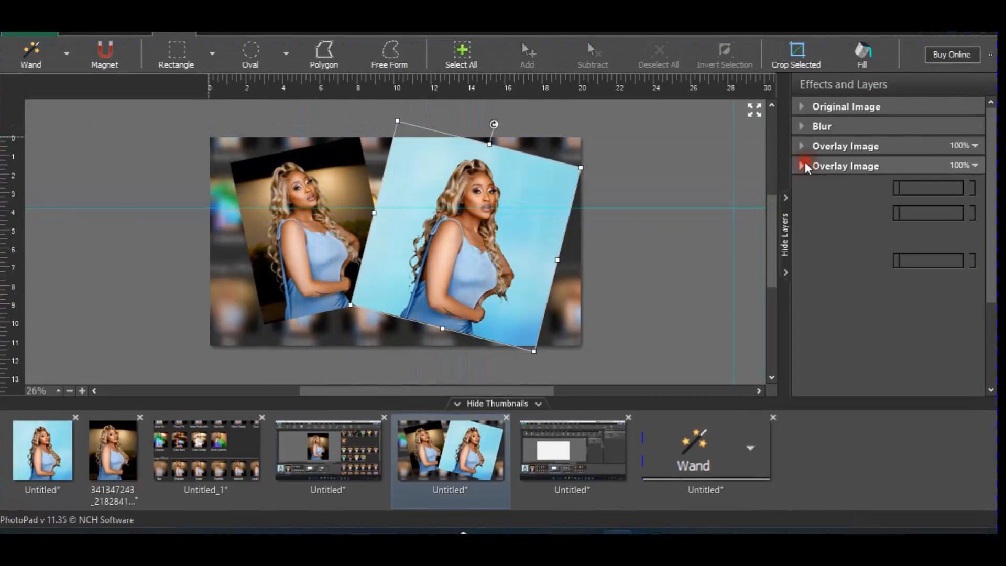
click(907, 165)
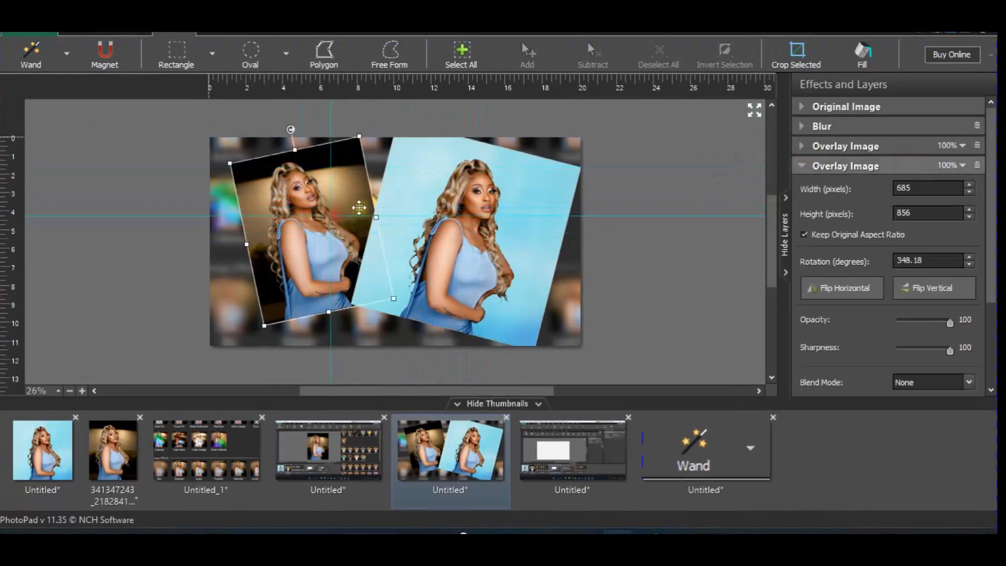
mouse_move(370, 218)
mouse_down()
mouse_move(360, 219)
mouse_move(386, 221)
mouse_up()
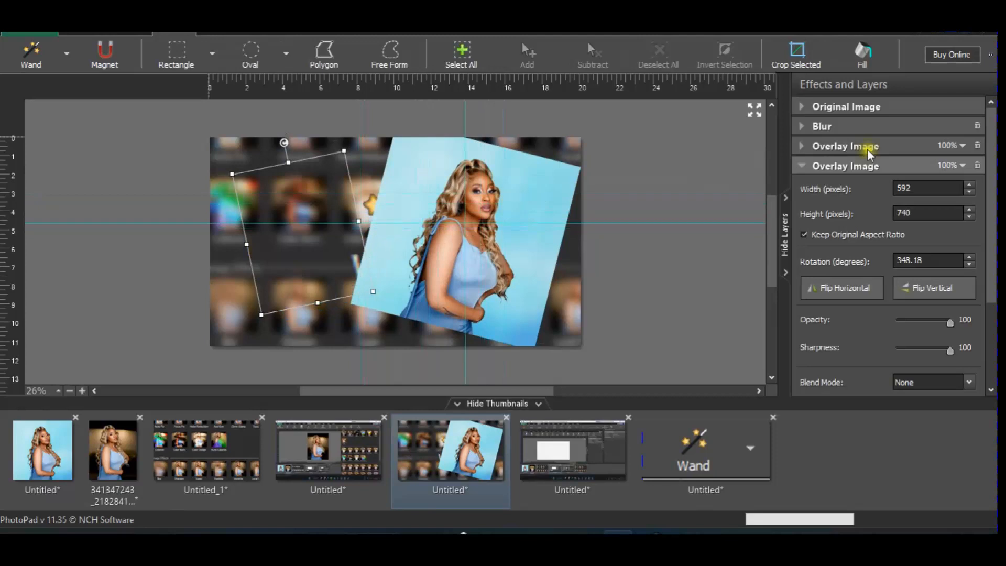
Step: Reorder the layers so that the wand overlay lies in front of both portraits
click(812, 163)
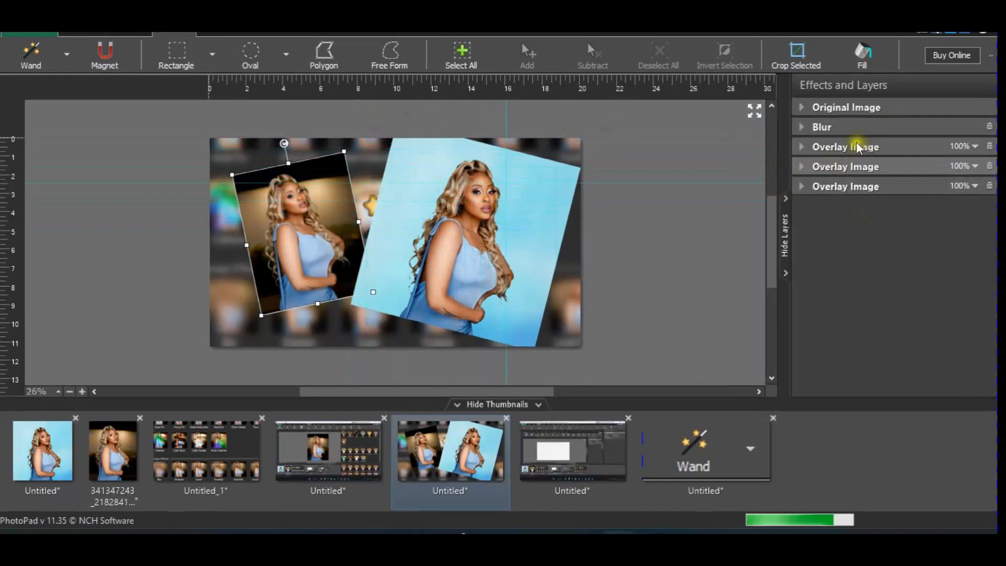
drag(852, 147, 849, 202)
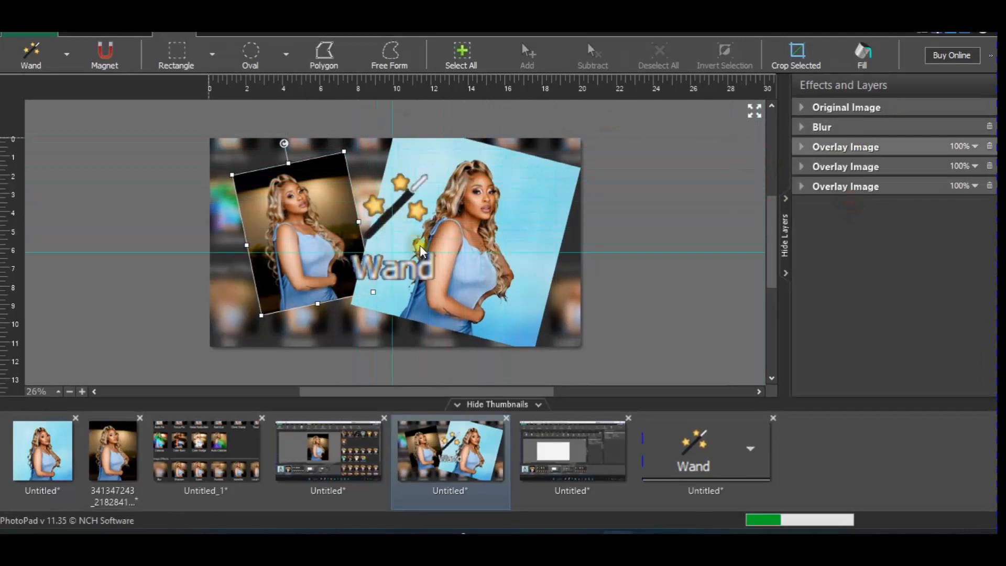
click(623, 214)
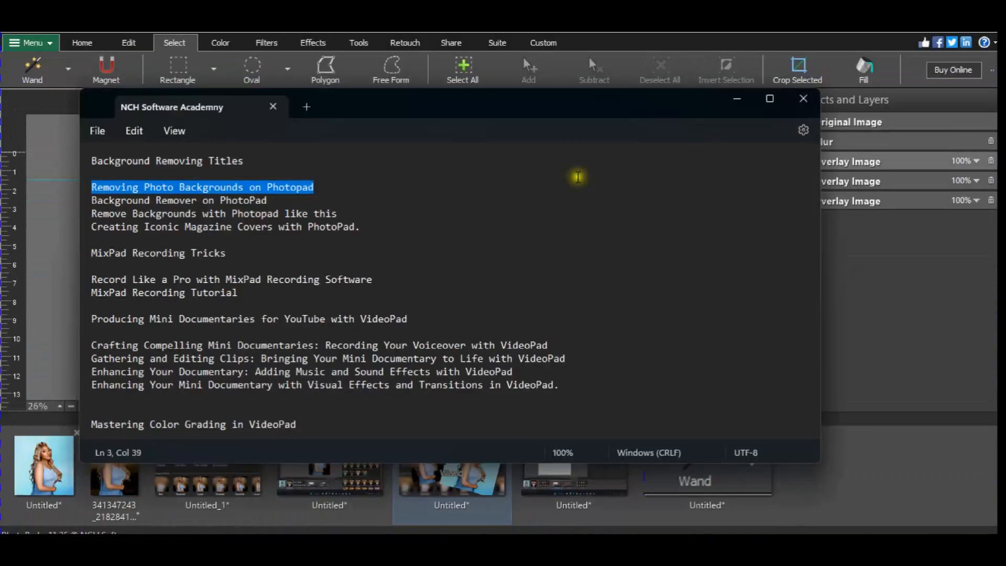
Step: Copy the line "Removing Photo Backgrounds on Photopad" from the text notes and return to PhotoPad
right_click(278, 189)
click(321, 264)
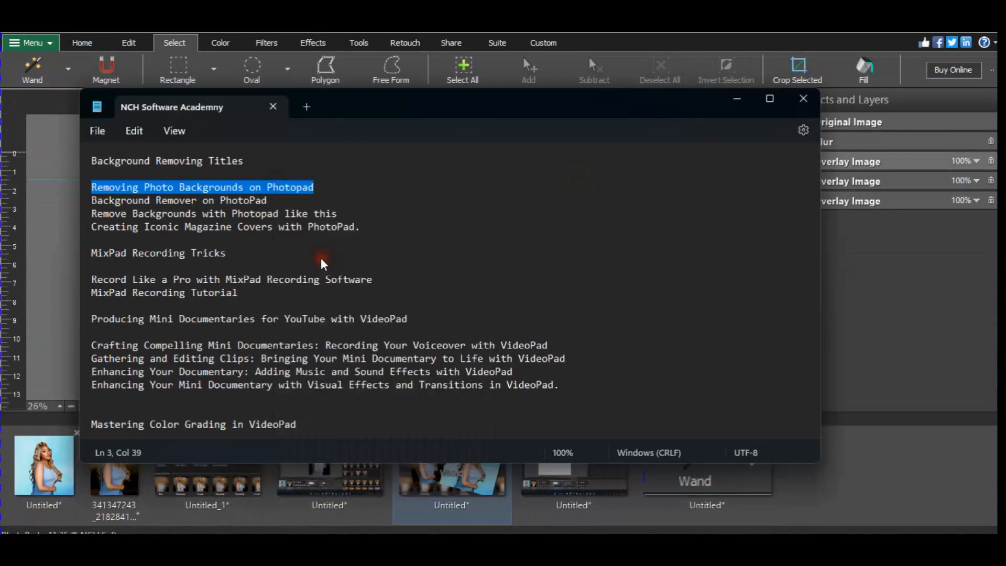
click(738, 97)
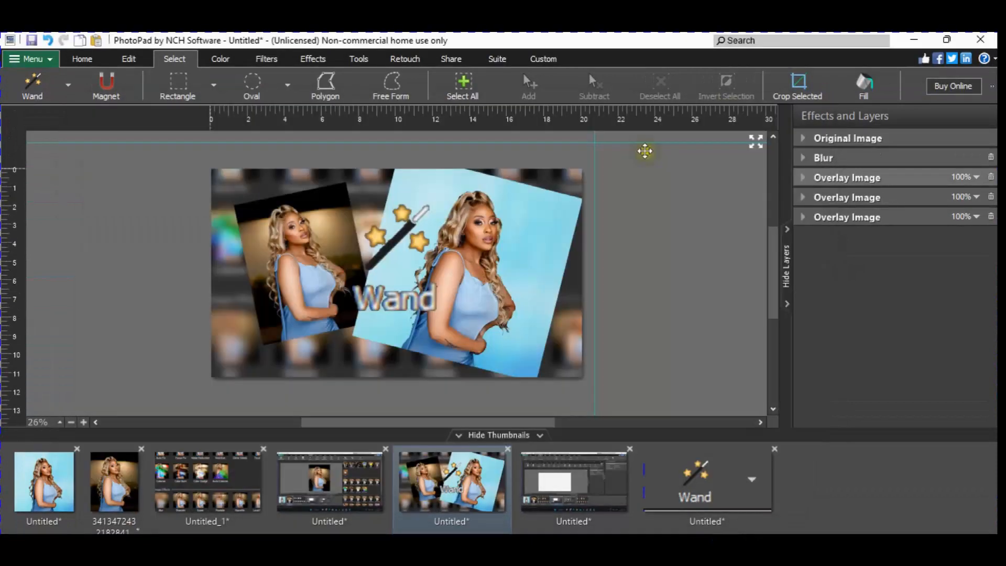
Step: Add a text layer with the copied title "Removing Photo Backgrounds on Photopad" and rotate it to 2.5 degrees
click(348, 59)
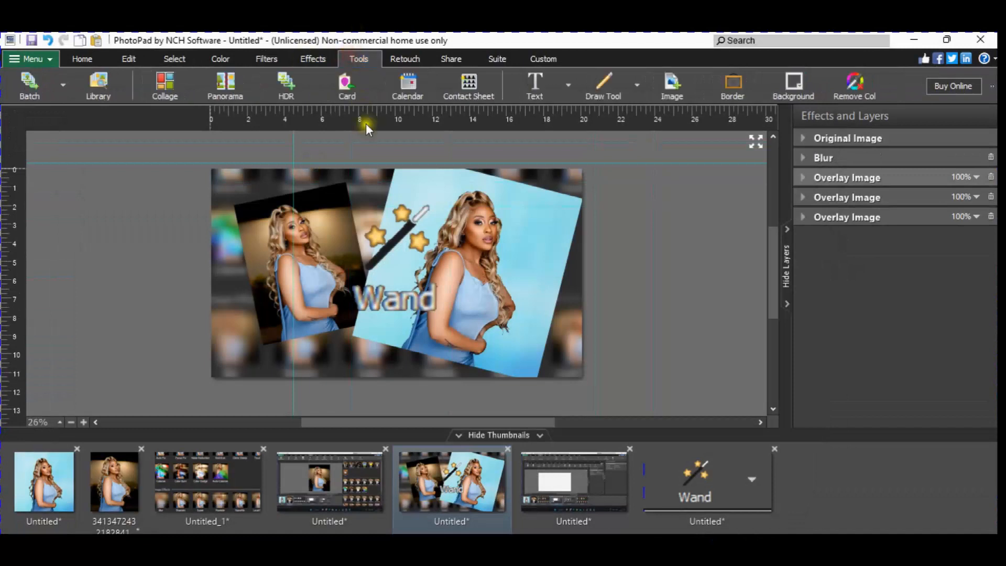
click(536, 82)
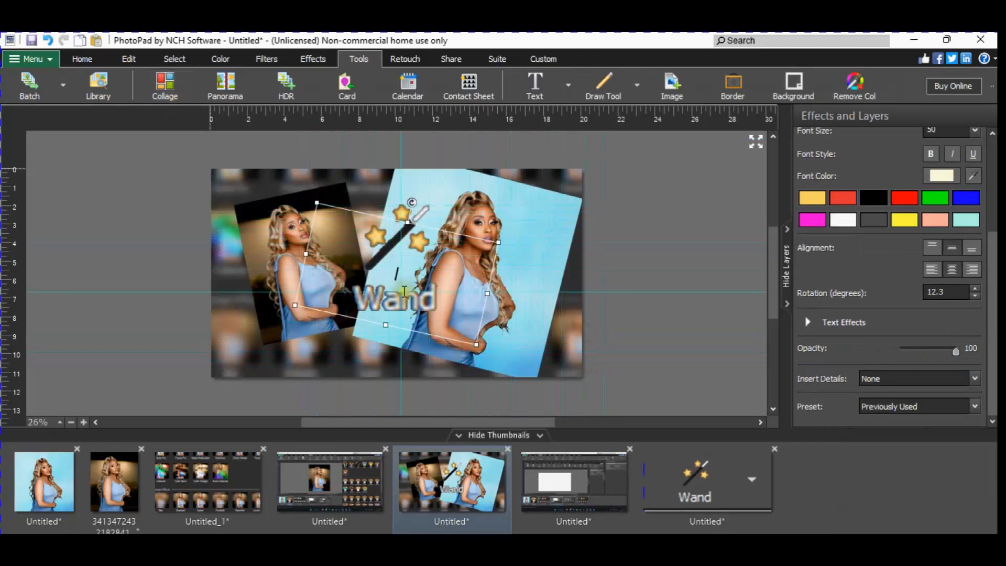
key(ctrl+v)
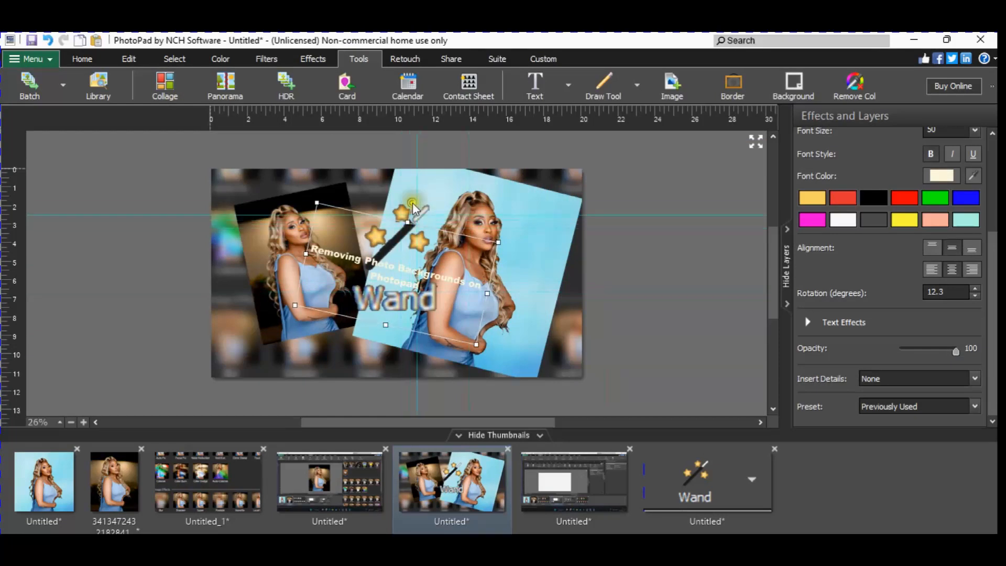
drag(413, 204, 399, 219)
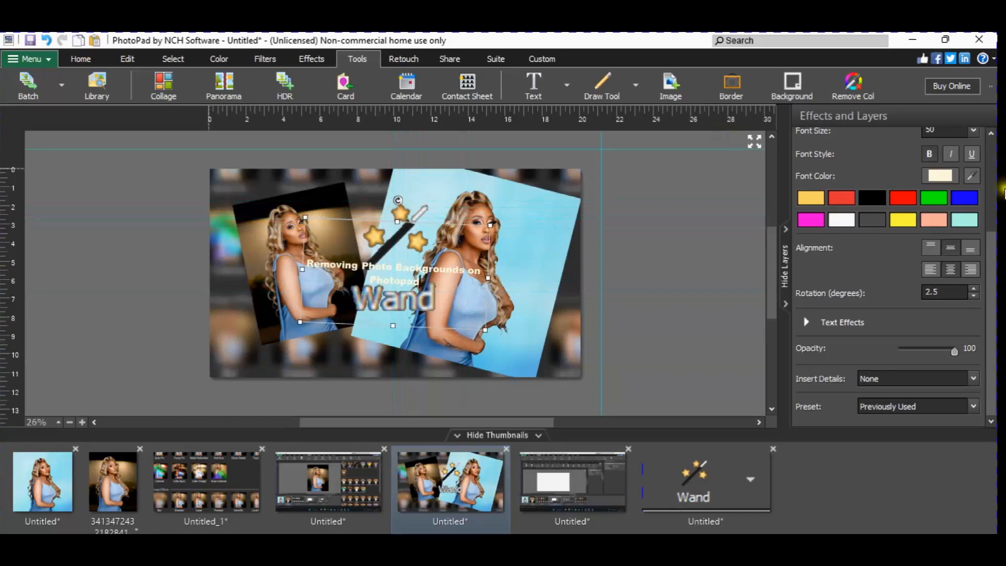
scroll(992, 239, up, 3)
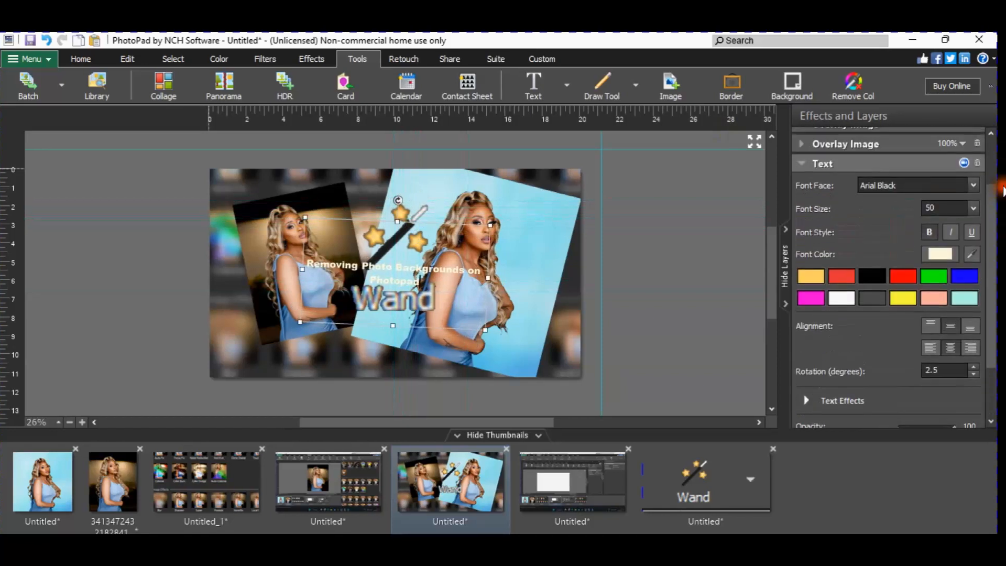
click(840, 226)
key(BackSpace)
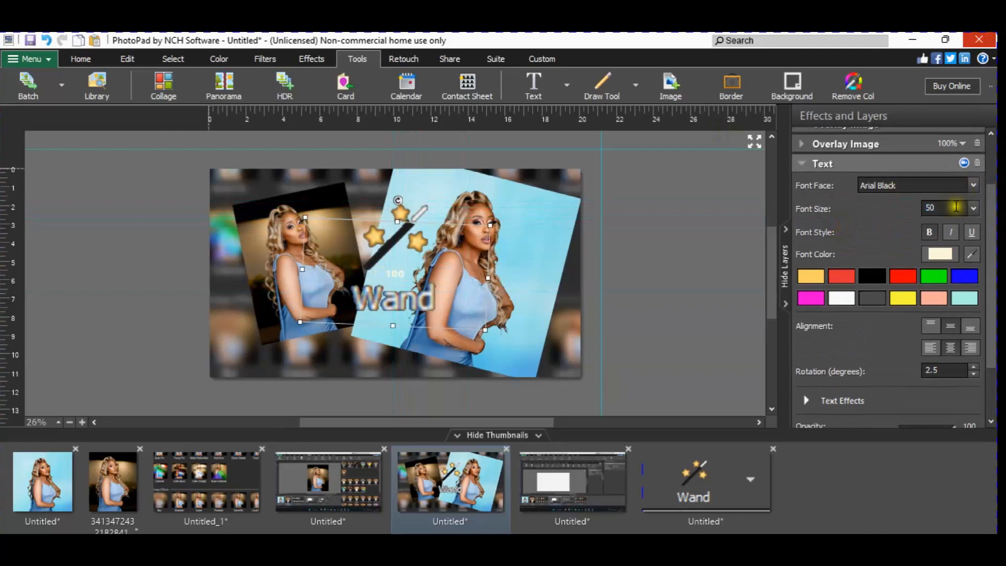
key(ctrl+z)
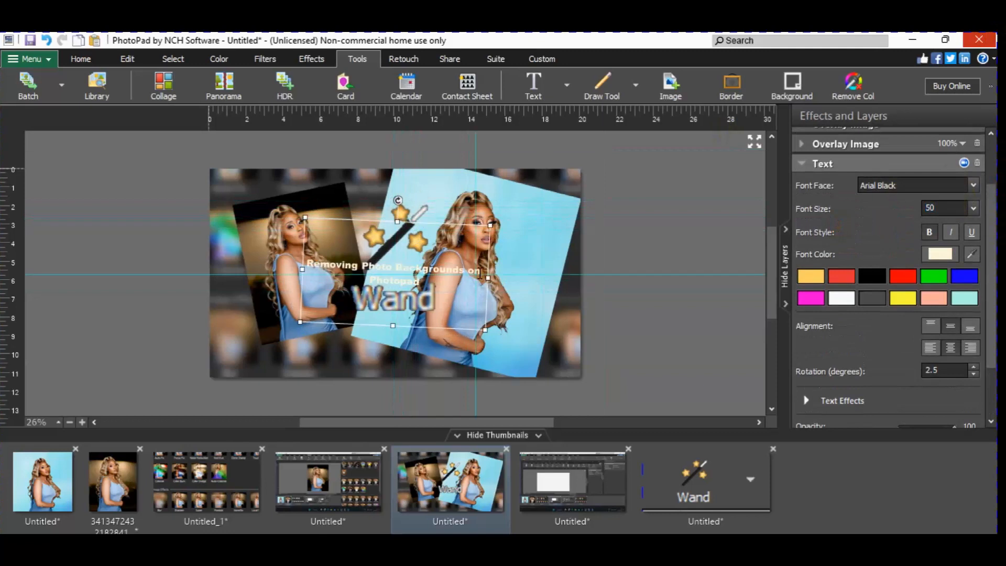
Step: Set the title text's font size to 100
click(955, 202)
text(100)
key(Return)
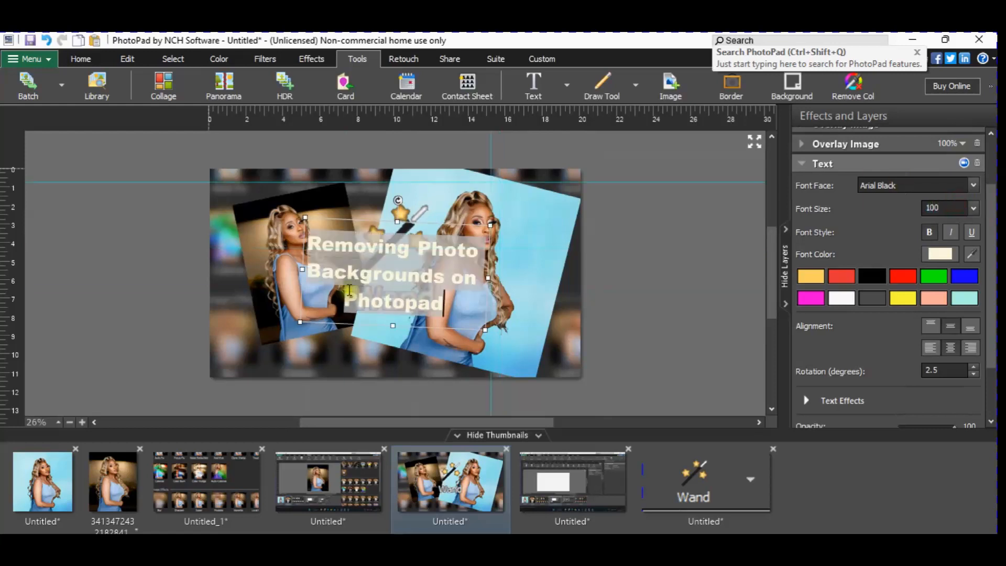
Step: Make the title's text box slightly shorter and narrower, and set the font size of the whole title to 80
click(417, 250)
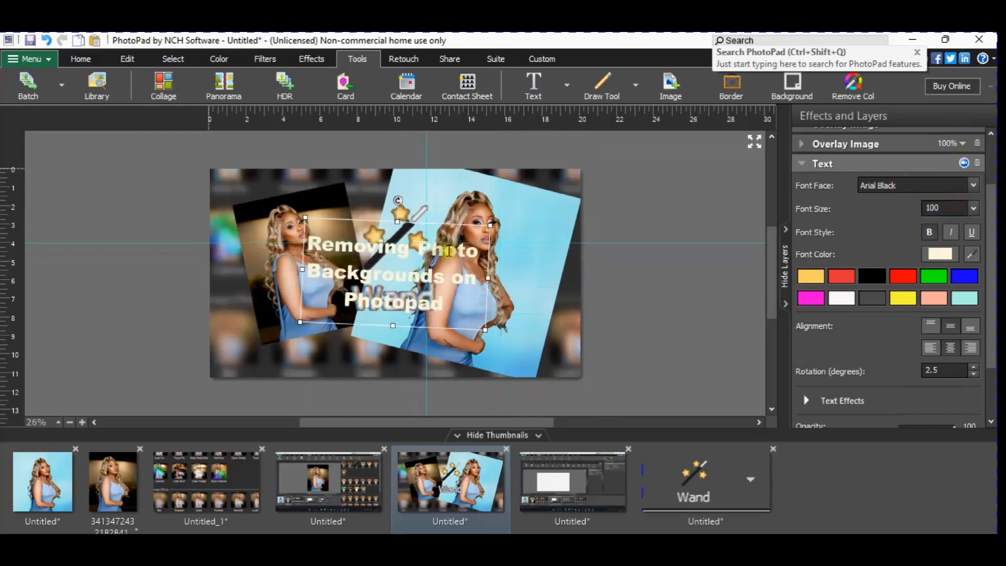
key(ctrl+a)
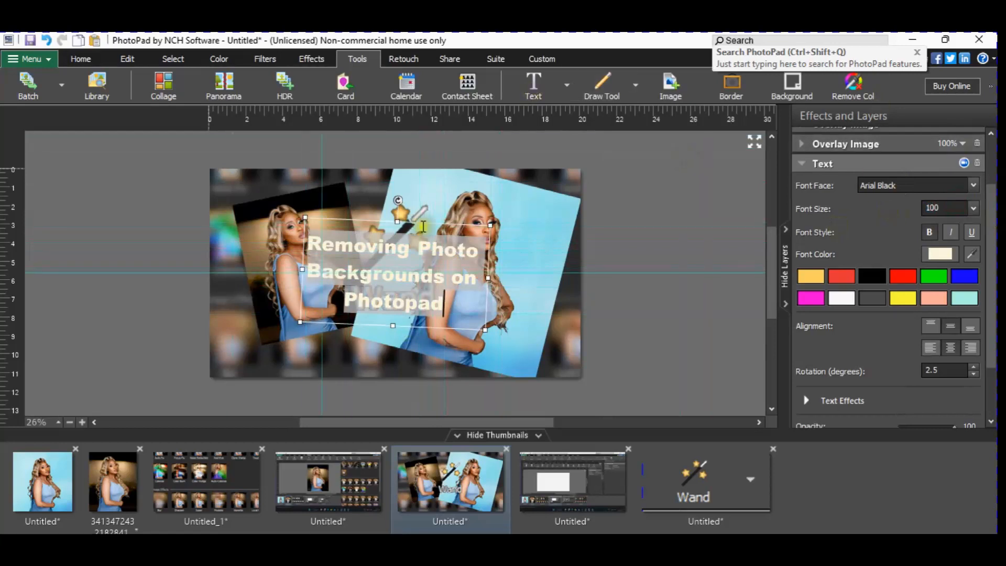
drag(399, 211, 400, 222)
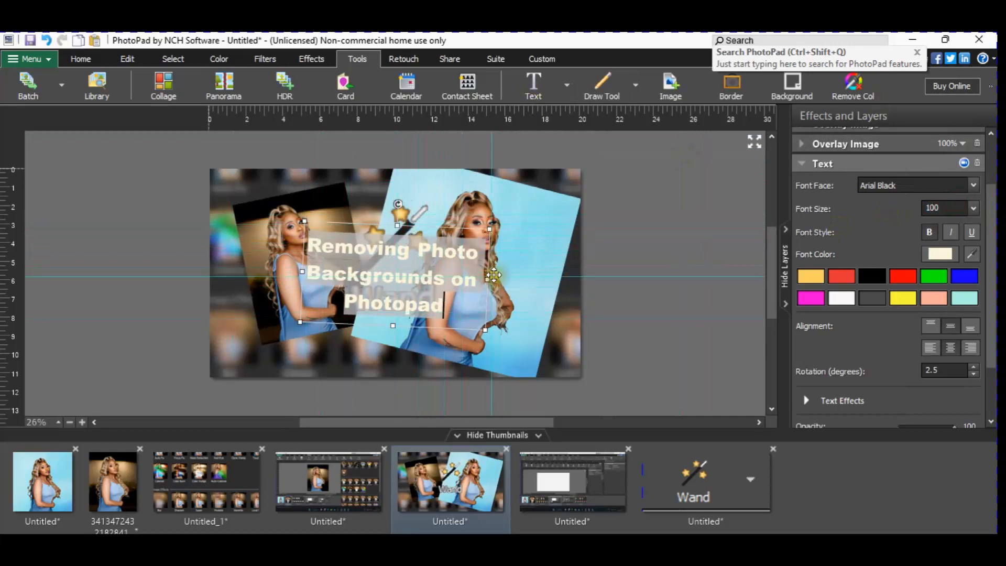
click(444, 289)
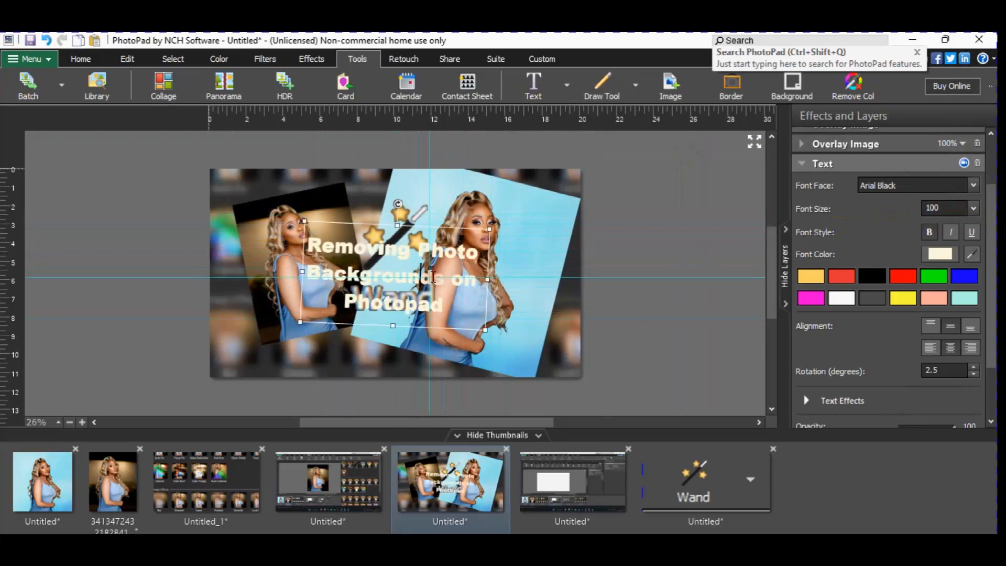
drag(490, 279, 459, 278)
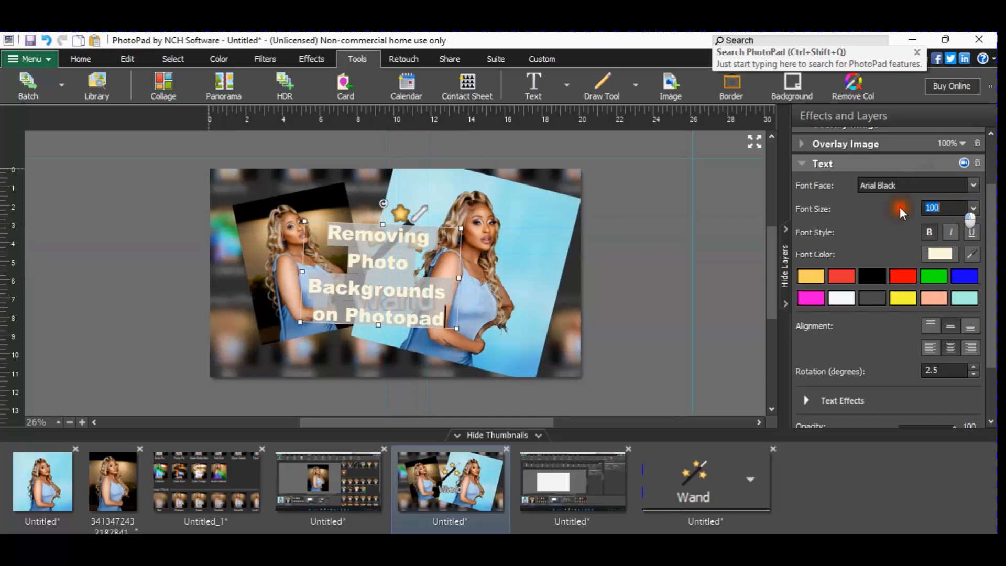
text(80)
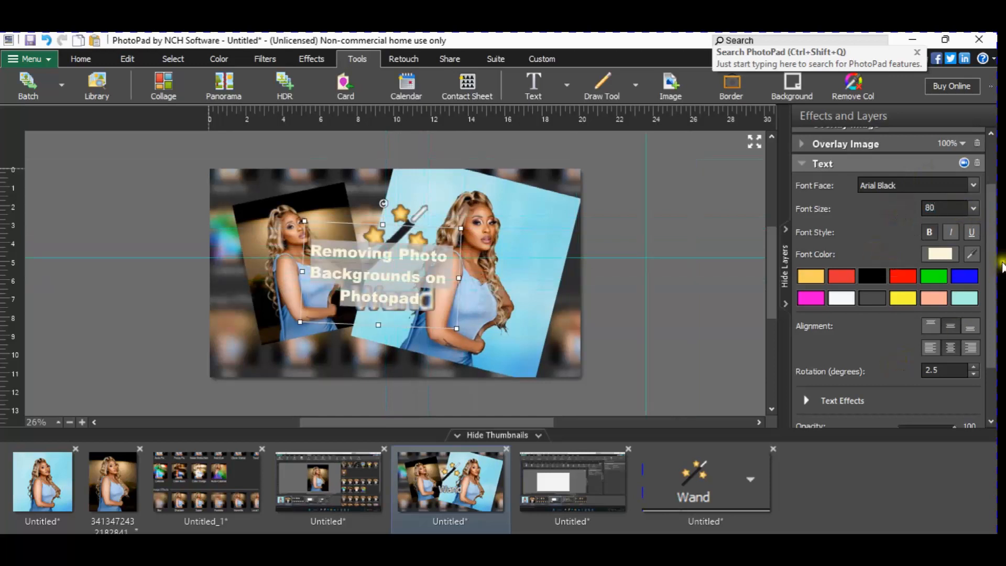
Step: Give the title text a background color sampled from the light blue portrait backdrop, hex 8edbe5
scroll(1000, 267, down, 3)
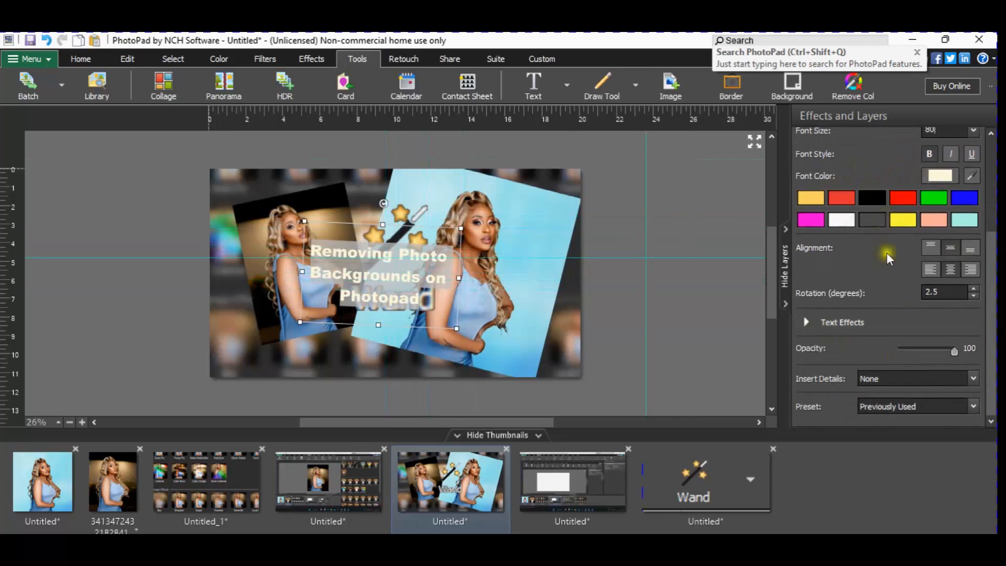
click(813, 321)
click(805, 341)
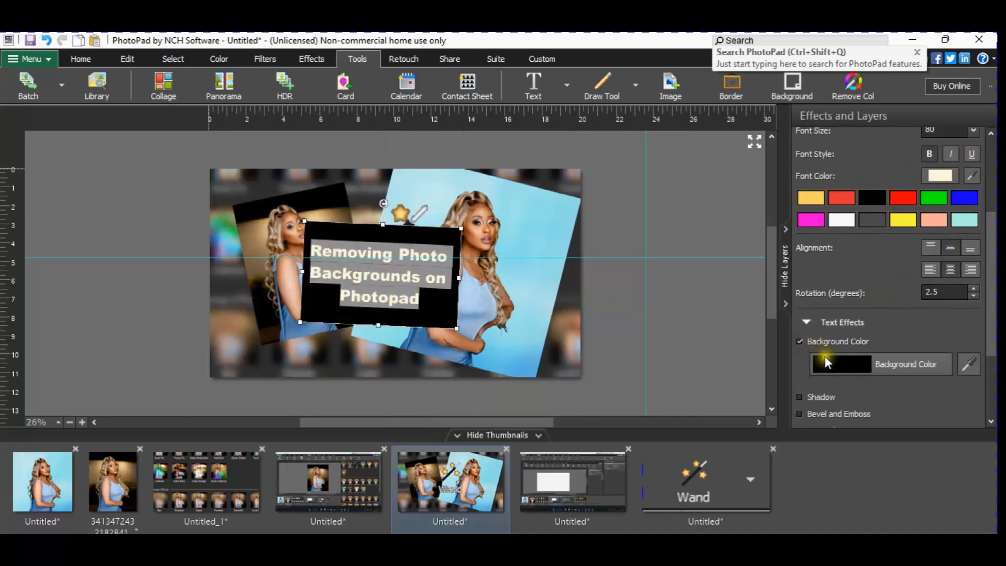
click(837, 364)
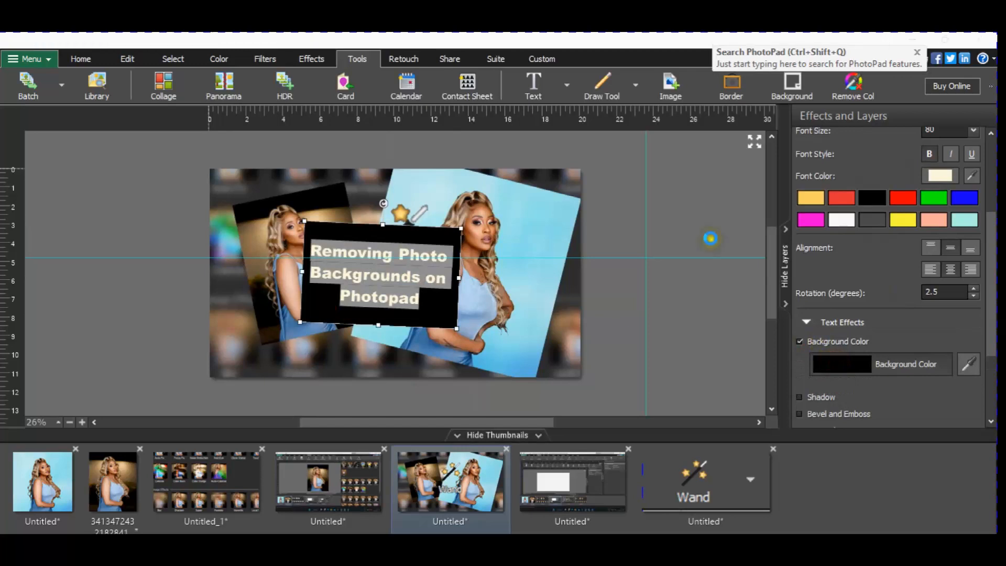
click(268, 326)
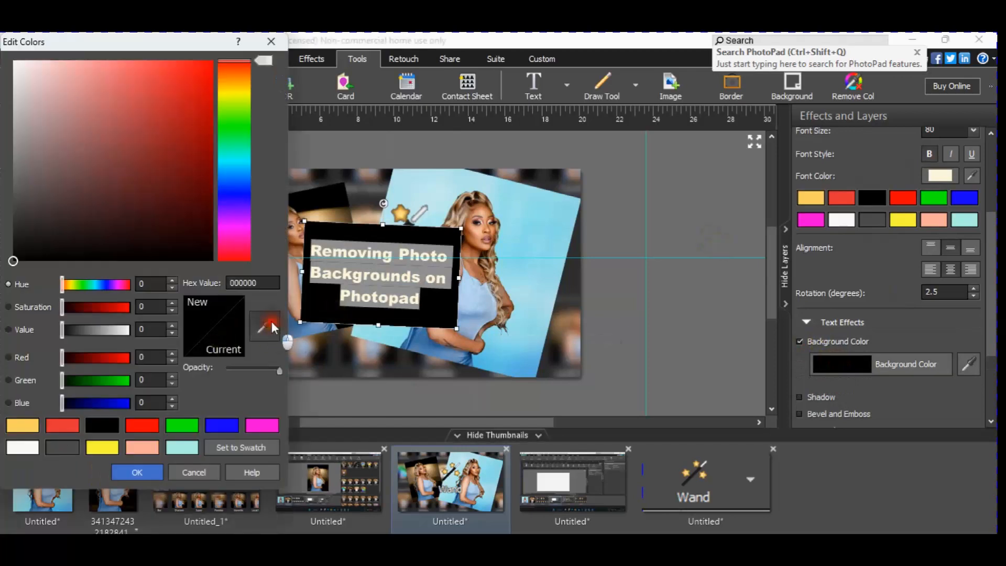
click(573, 204)
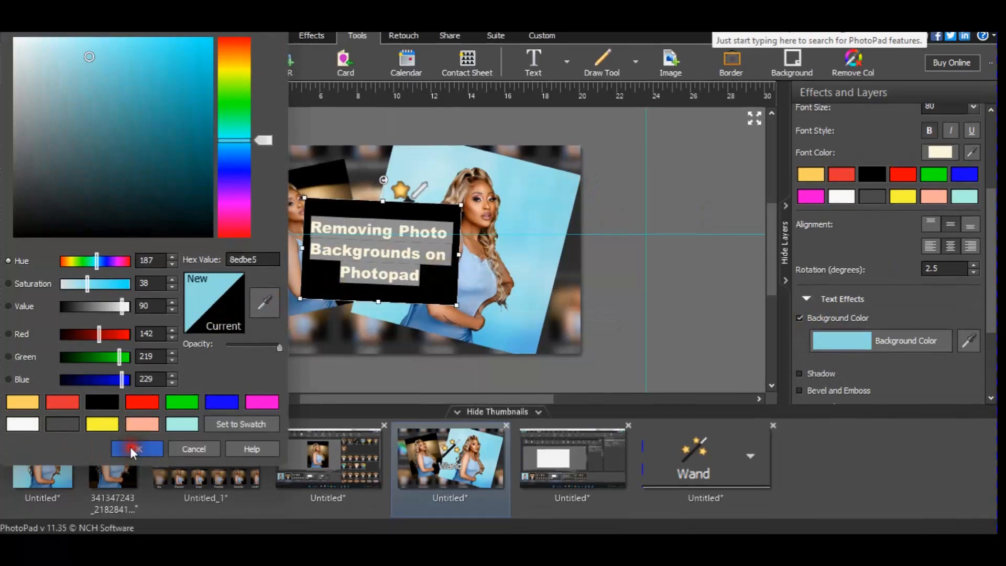
click(136, 471)
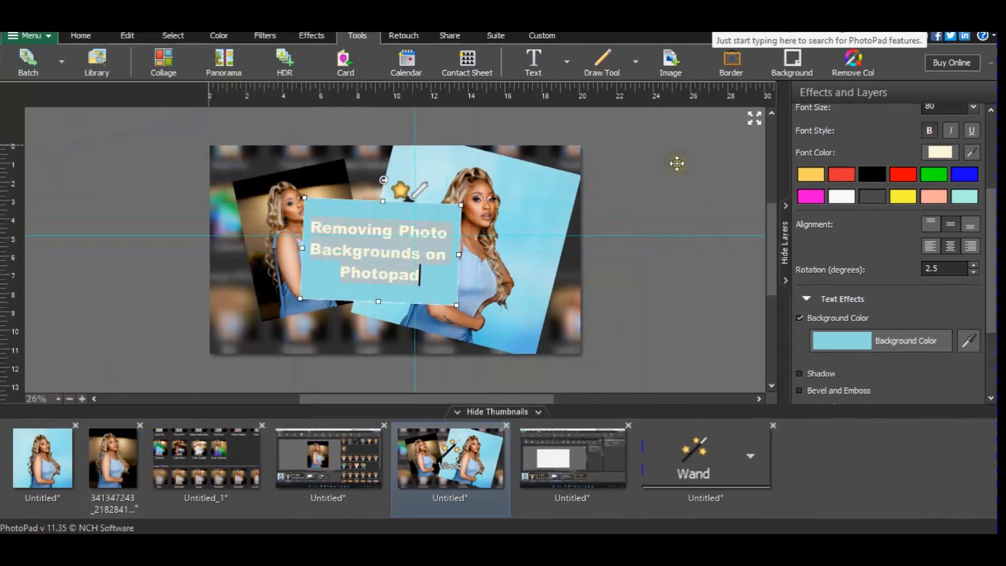
Step: Color the title text red, then move its slightly narrowed text box over the lower part of the dark-background portrait
click(908, 177)
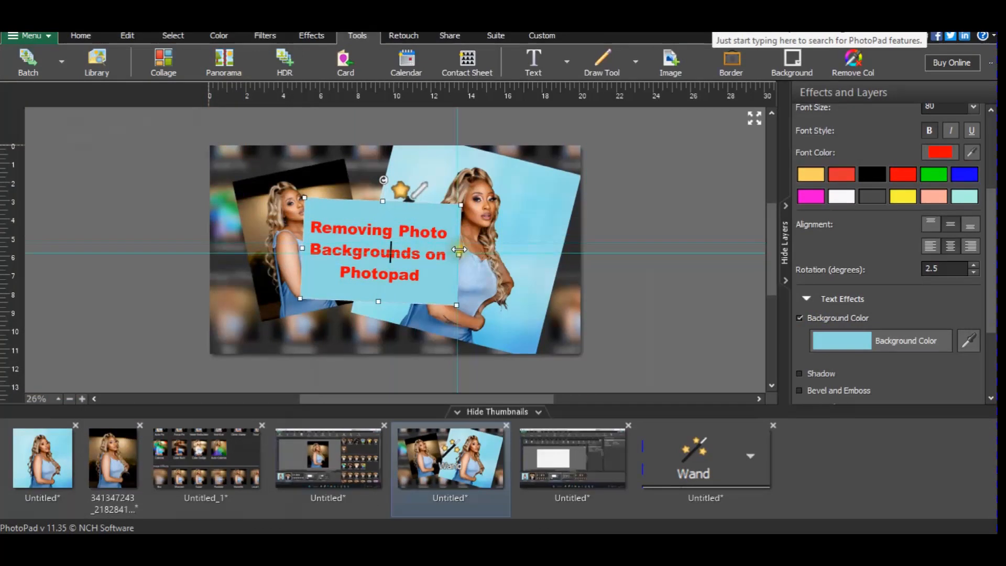
drag(460, 256, 448, 255)
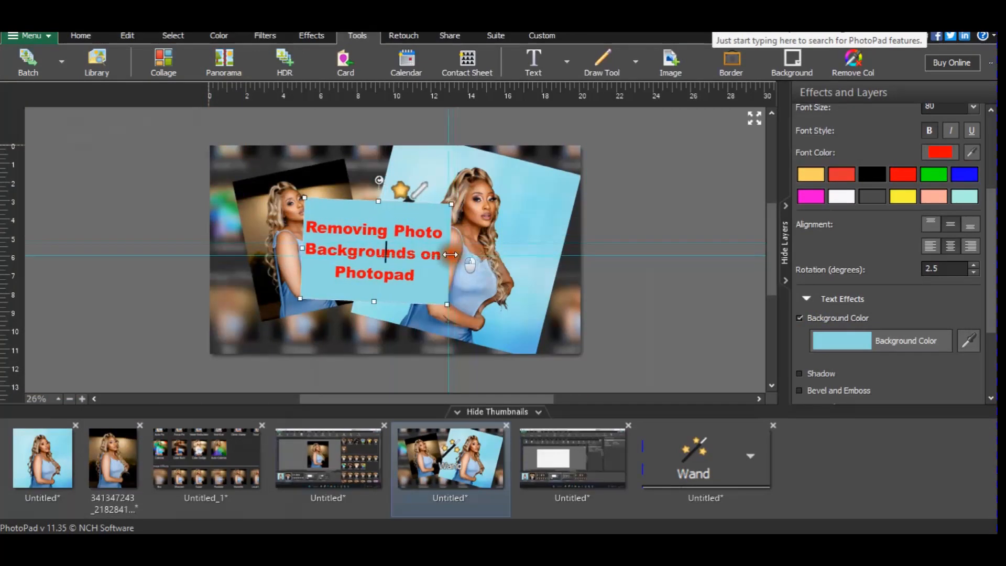
drag(378, 201, 291, 248)
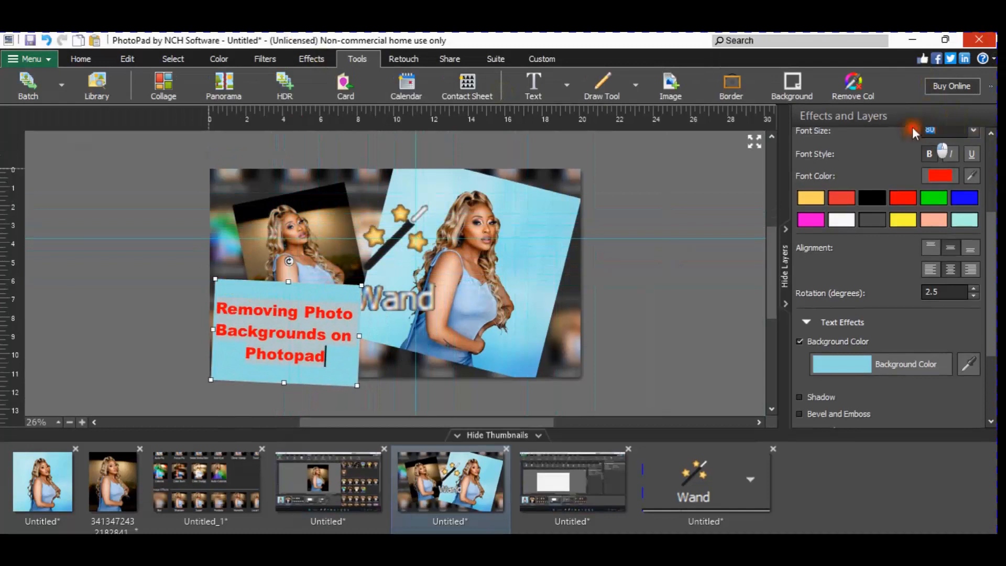
Step: Set the title's font size to 60 and tuck its reduced text box into the lower-left corner of the thumbnail image
text(60)
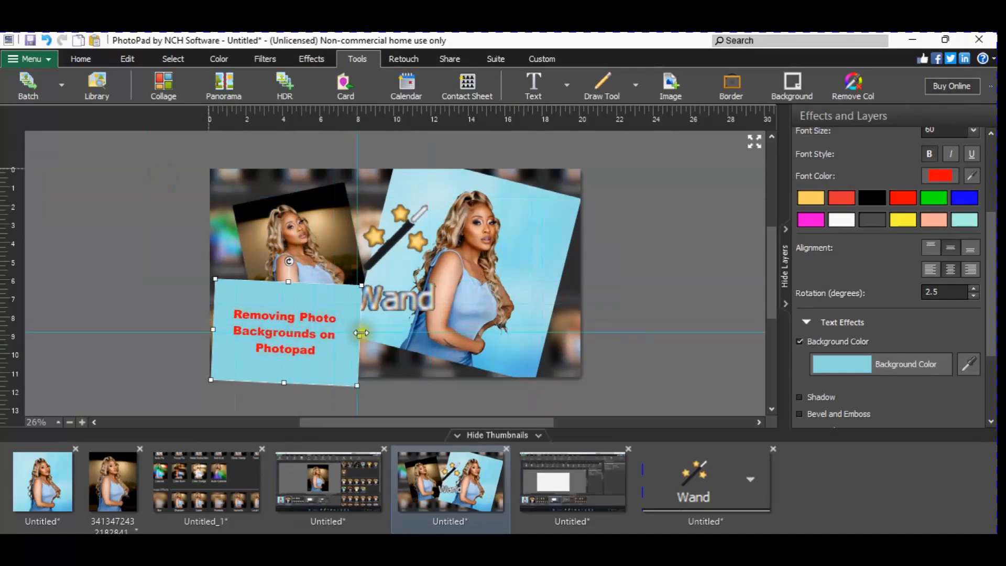
drag(360, 334, 338, 334)
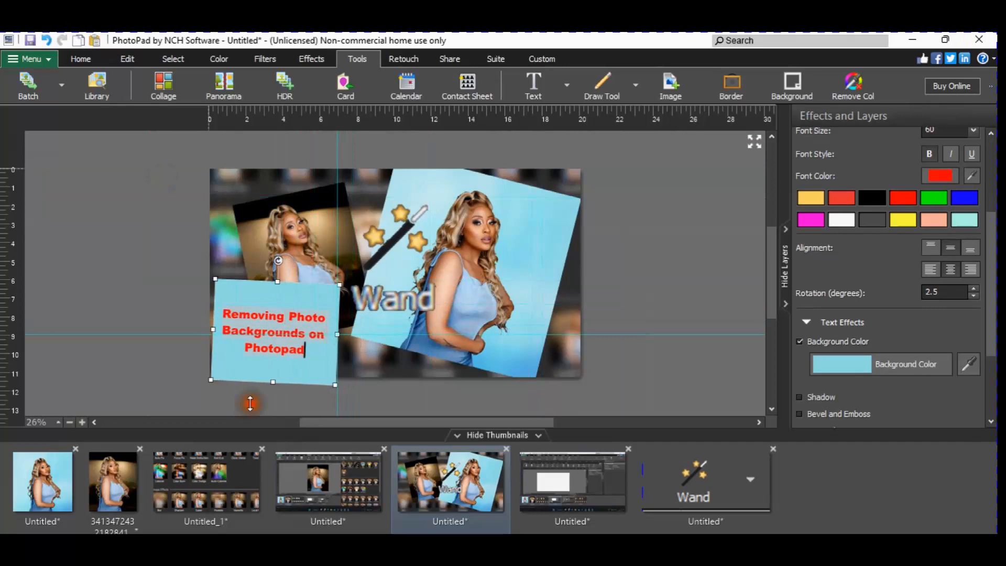
drag(272, 384, 272, 354)
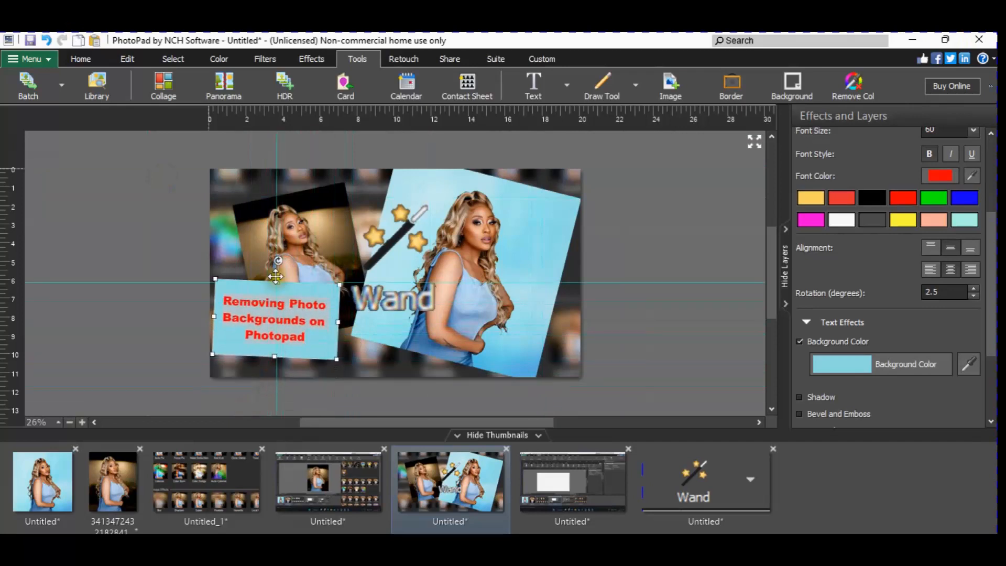
drag(278, 273, 264, 299)
click(148, 254)
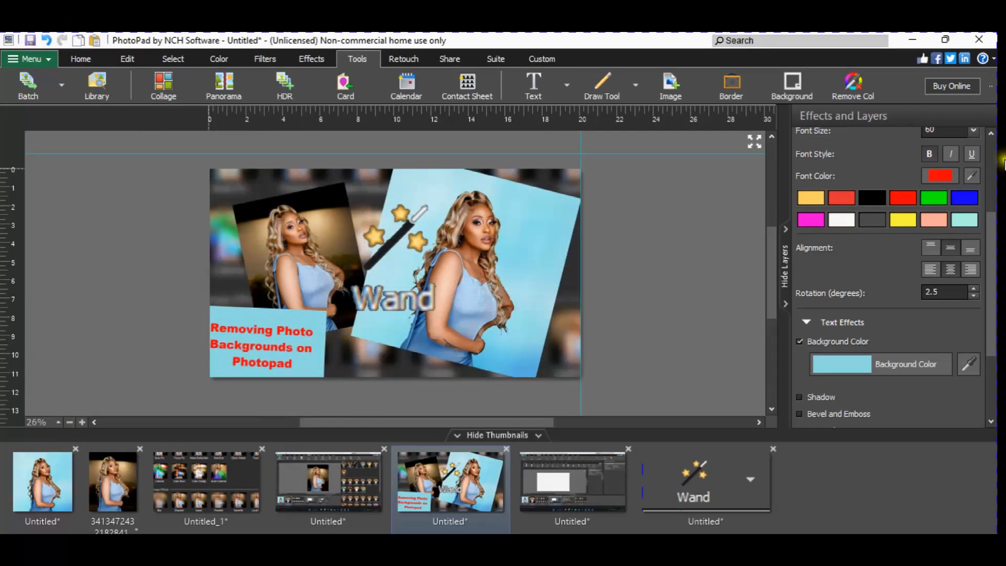
click(997, 181)
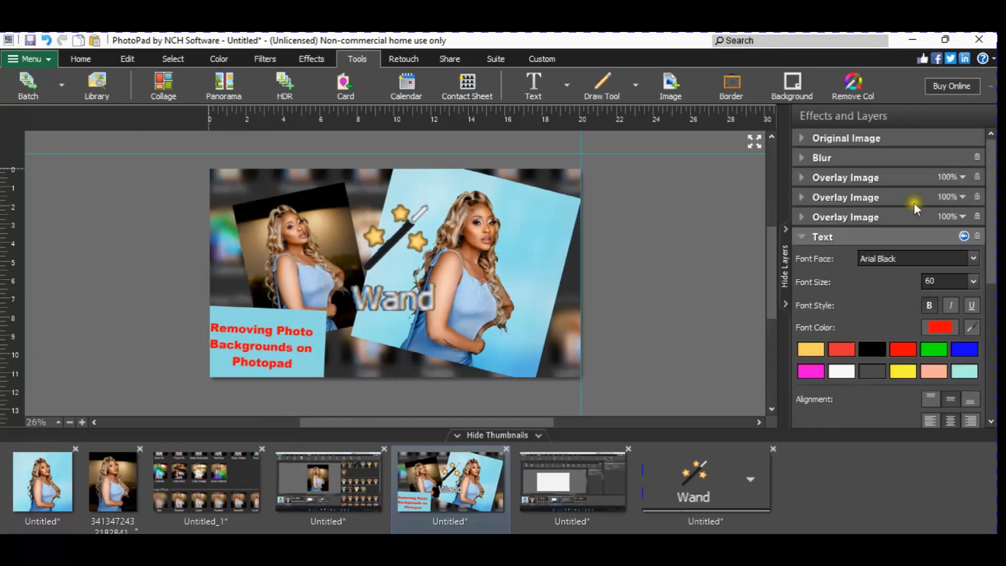
click(804, 237)
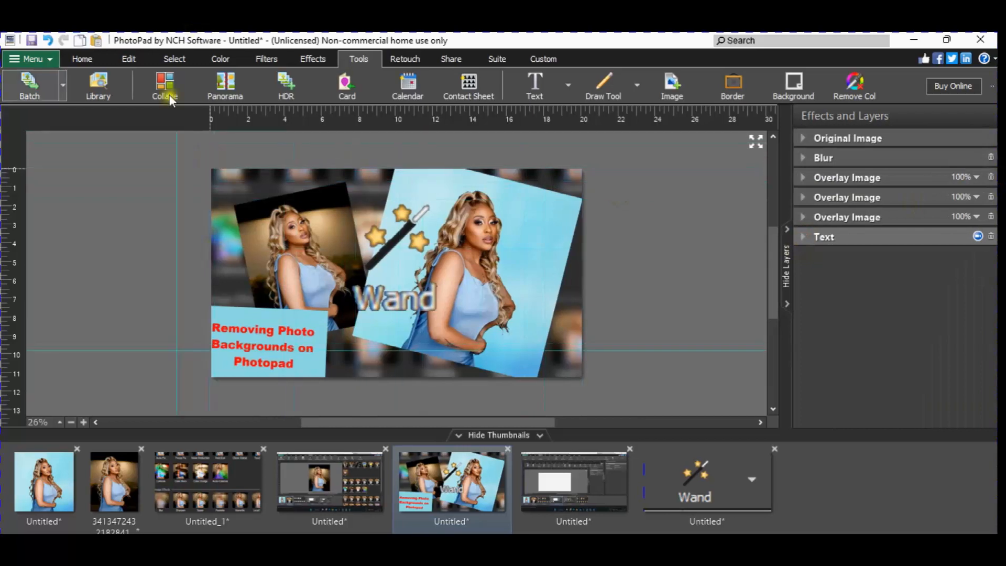
Step: Stretch the title's text box until the text fits on one line and reduce its height to a slim banner
click(287, 335)
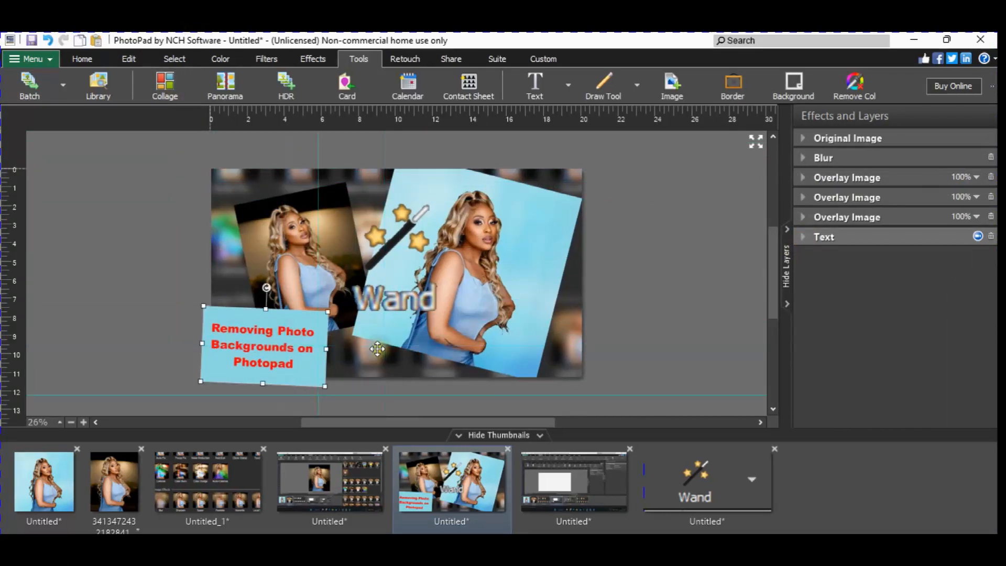
drag(330, 346, 545, 356)
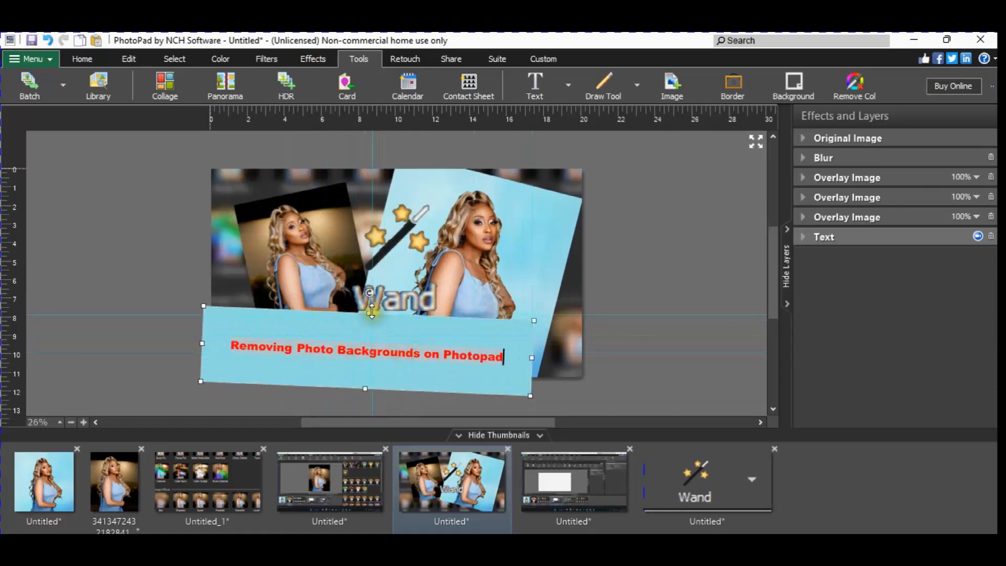
drag(368, 313, 368, 338)
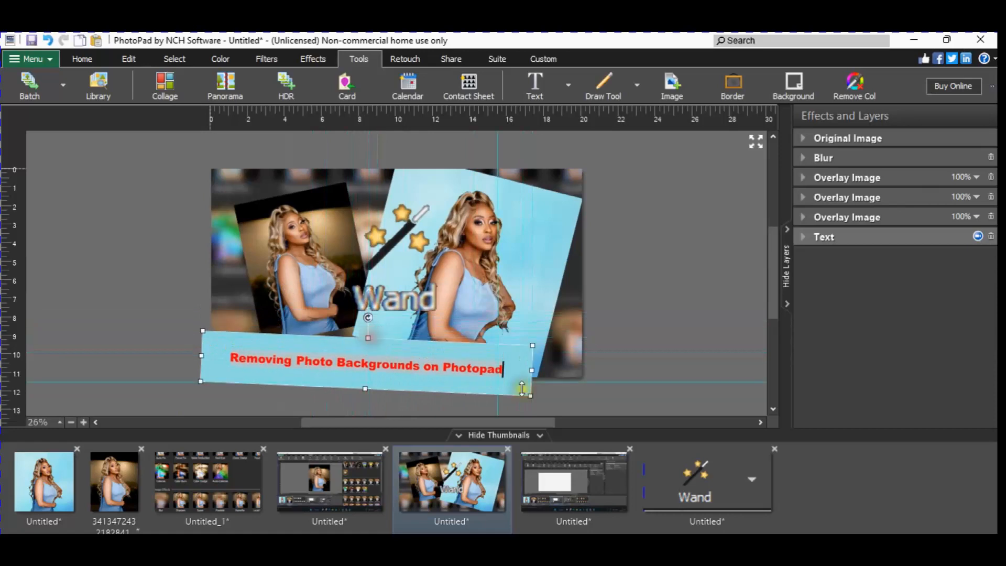
drag(367, 388, 370, 373)
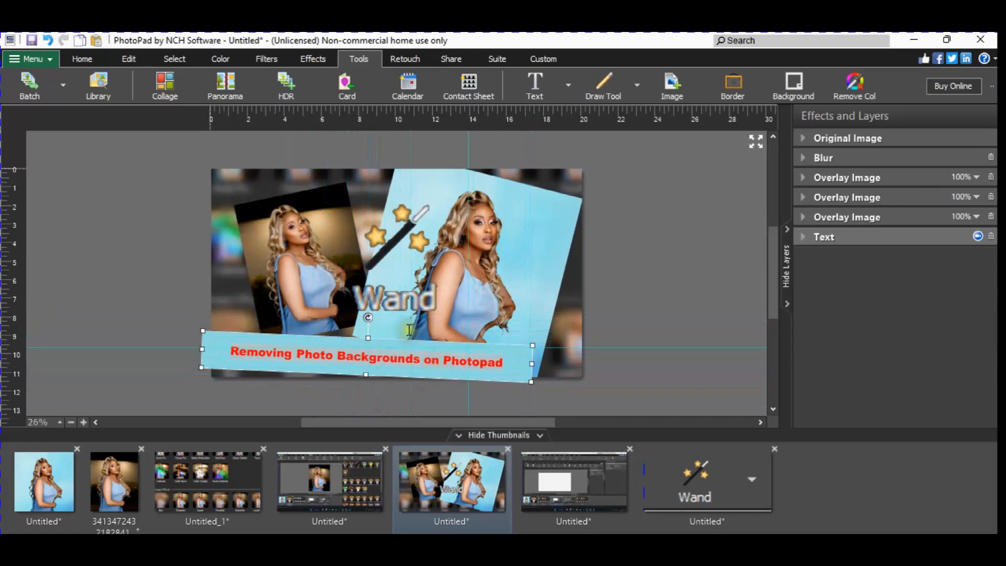
Step: Rotate the title banner back to horizontal and fit it across the full width of the thumbnail's bottom edge
mouse_move(368, 317)
mouse_down()
mouse_move(360, 325)
mouse_move(369, 331)
mouse_up()
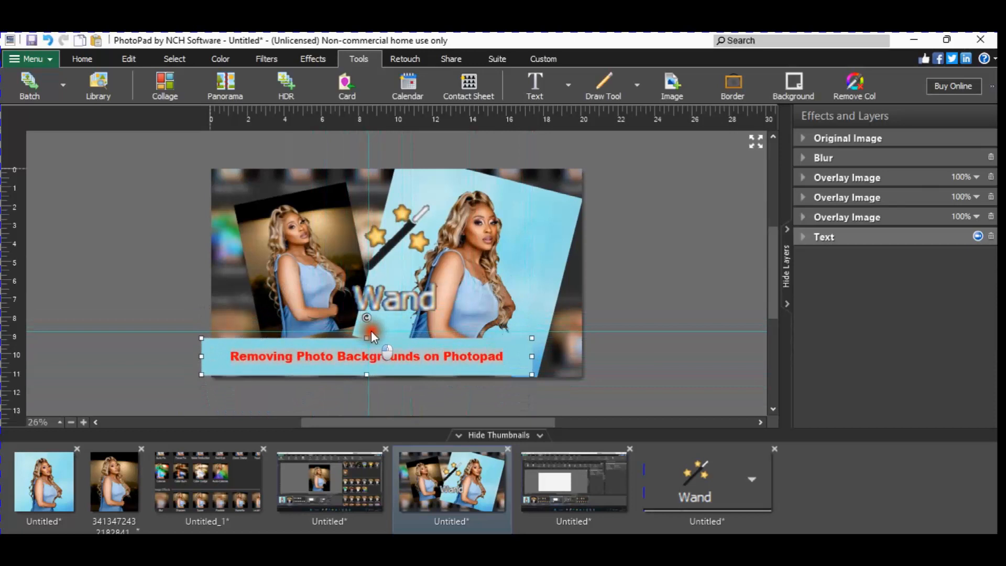
double_click(535, 356)
drag(535, 356, 595, 356)
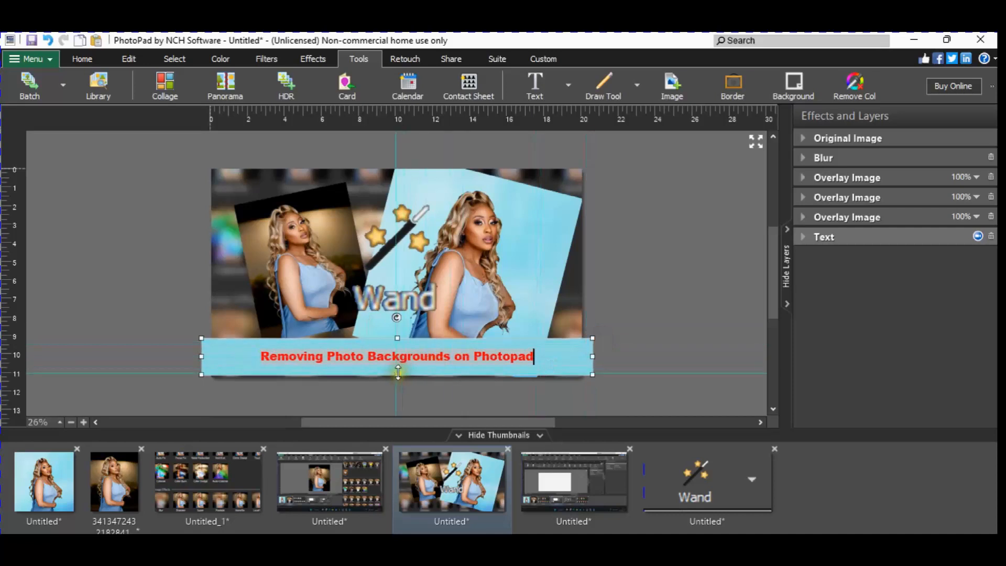
drag(398, 374, 400, 368)
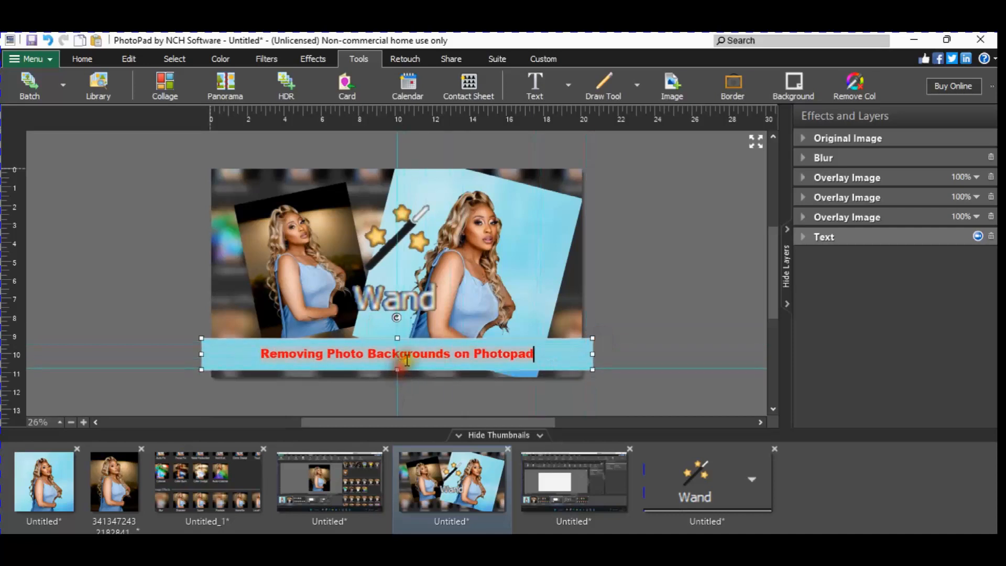
drag(400, 329, 384, 333)
click(613, 341)
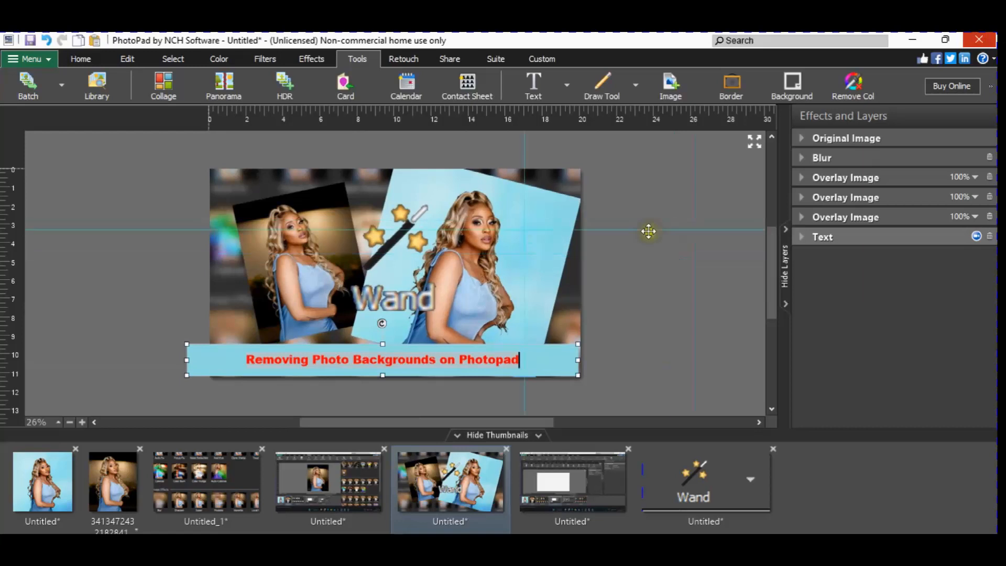
Step: Copy the entire image of the finished thumbnail and paste it as a new image
click(848, 138)
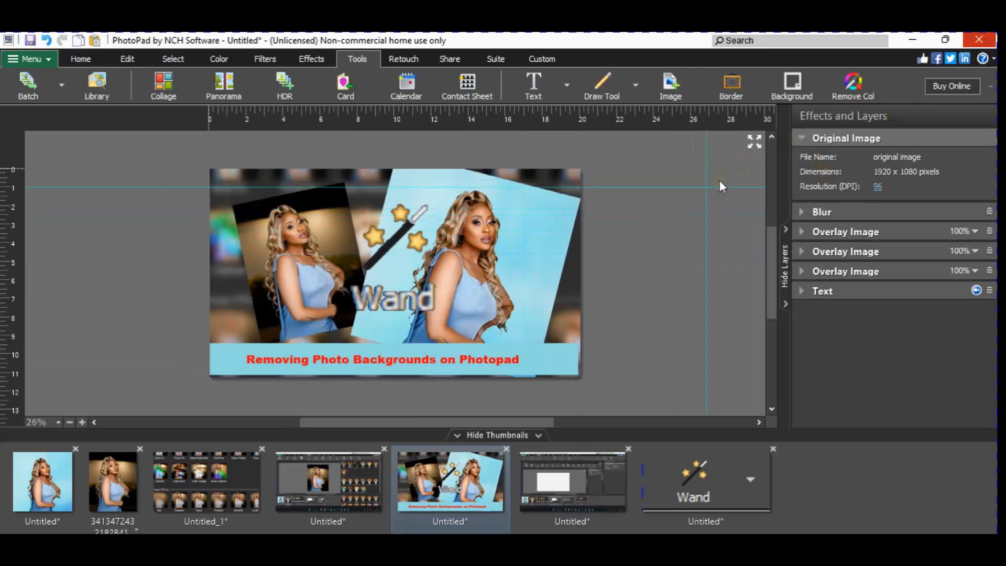
key(ctrl+a)
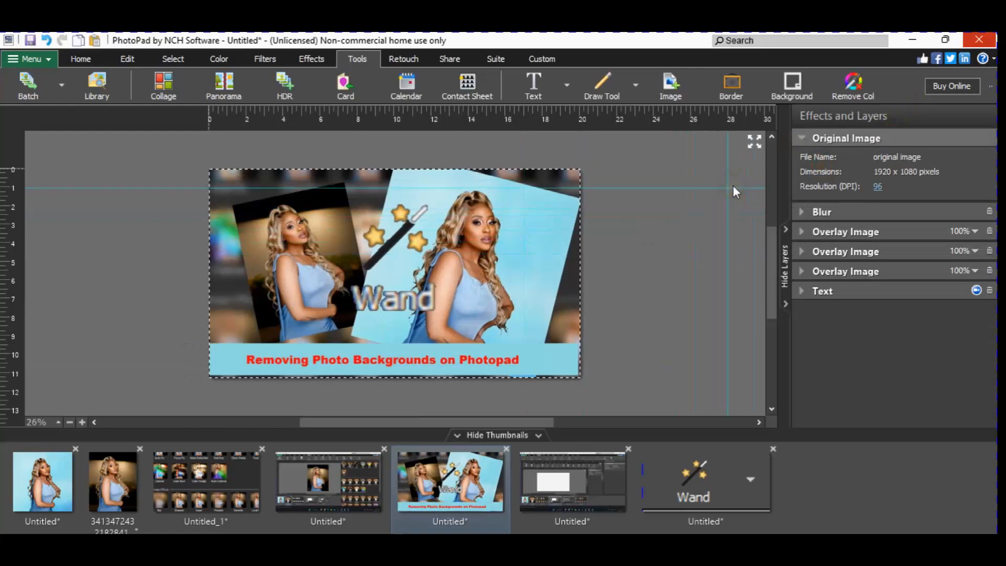
key(ctrl+c)
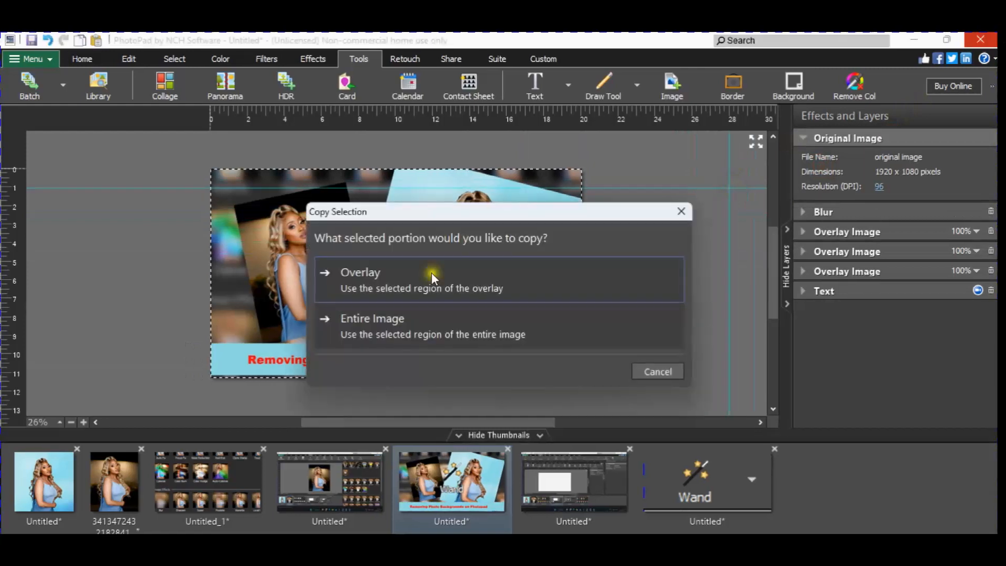
click(400, 320)
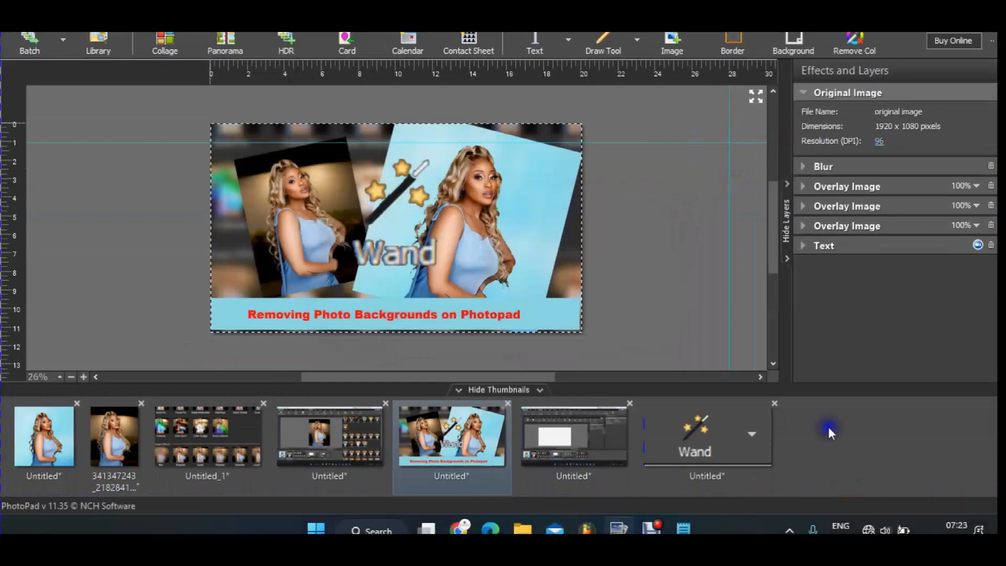
right_click(829, 426)
click(833, 324)
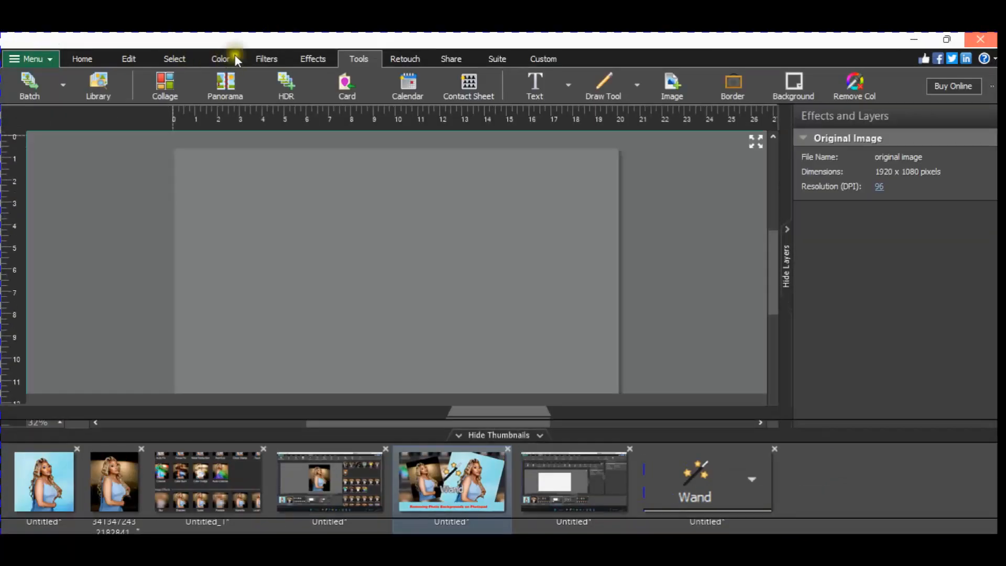
Step: Apply Auto Levels to the pasted thumbnail with an amount of 71 and collapse the effect's settings
click(220, 58)
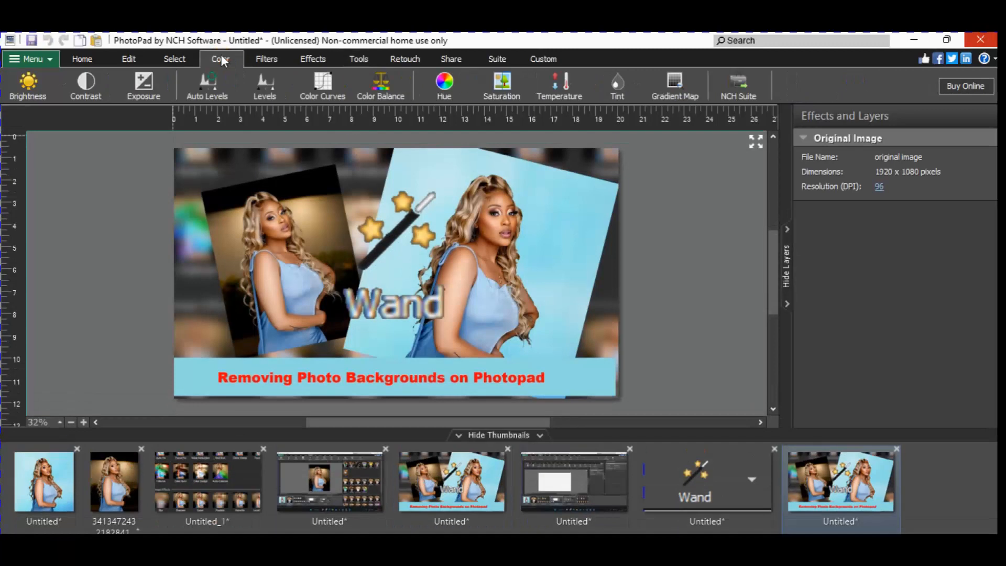
click(209, 83)
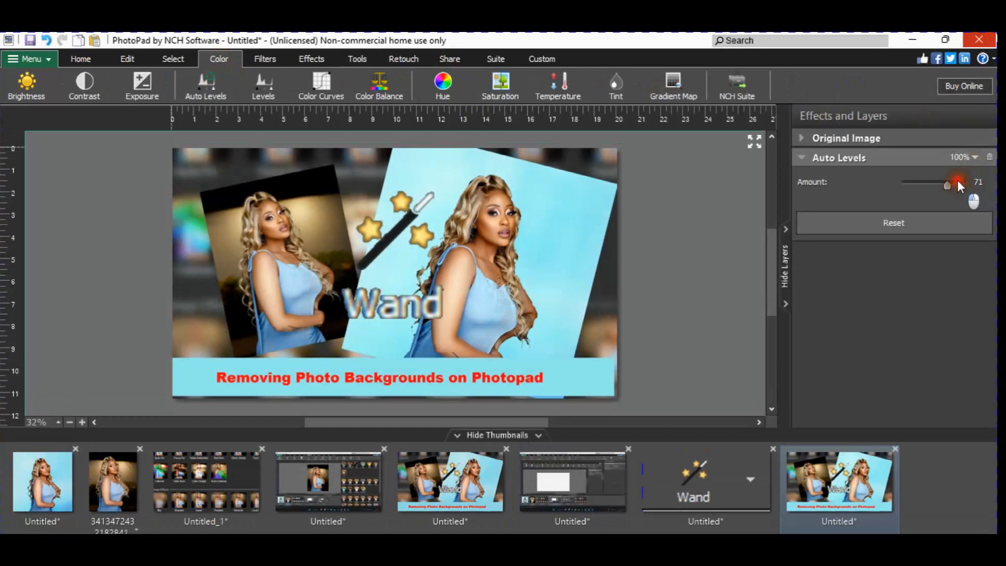
click(802, 157)
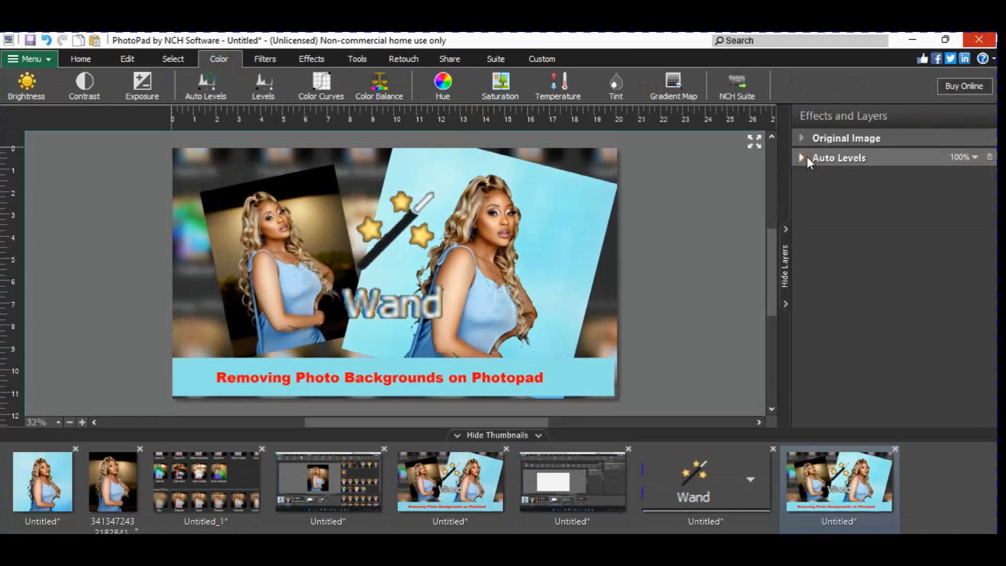